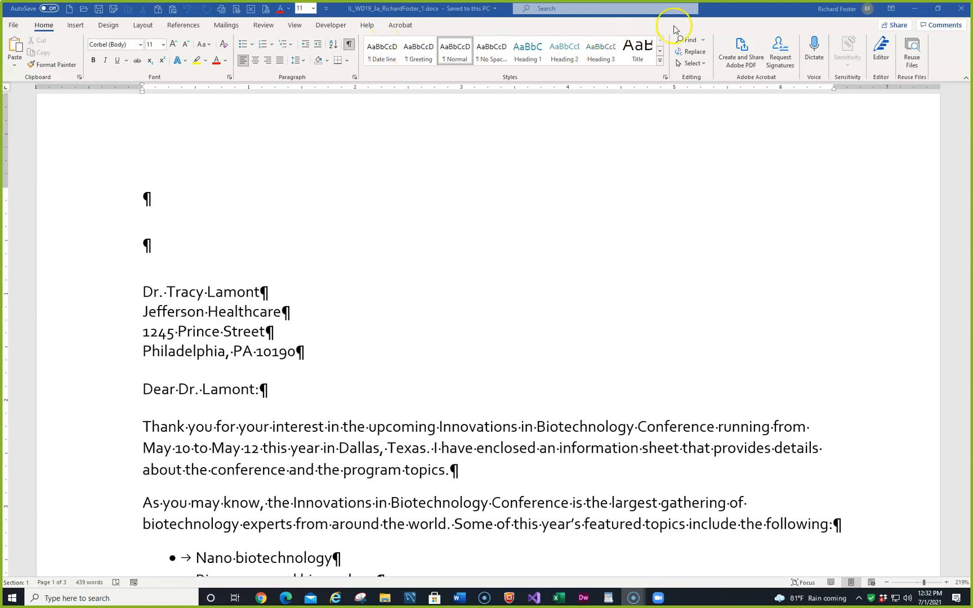
# - Save the letter as the IL_WD19_3a Word document whose name ends in _2.docx in the Project folder, replacing the existing file
pyautogui.click(717, 13)
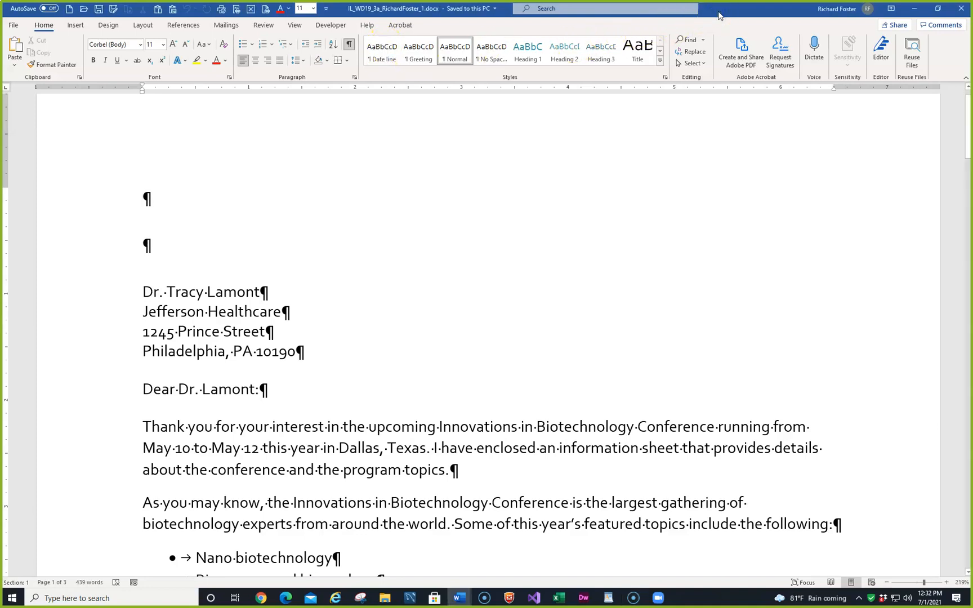
pyautogui.press('F12')
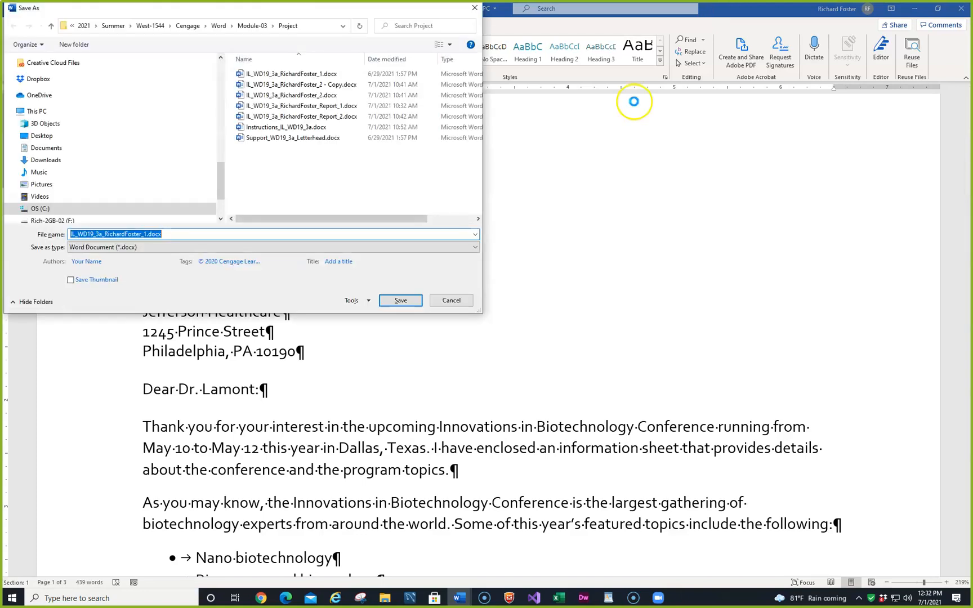
pyautogui.click(302, 96)
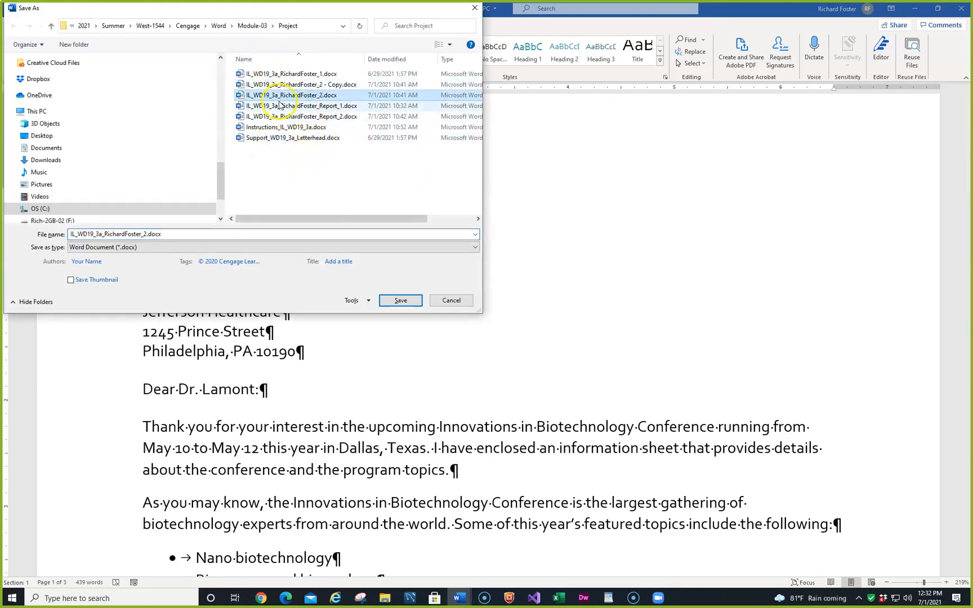
pyautogui.click(388, 301)
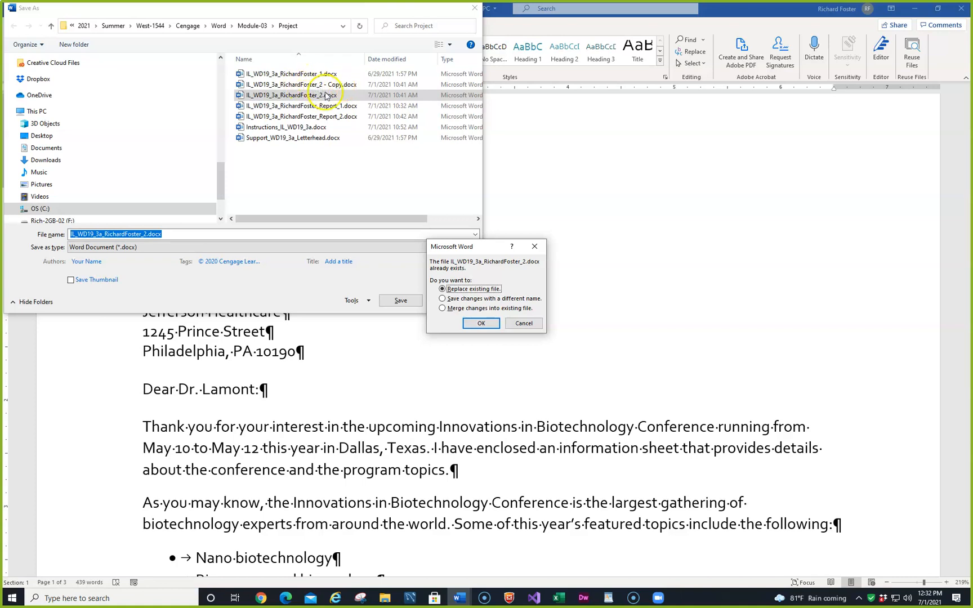
pyautogui.click(478, 322)
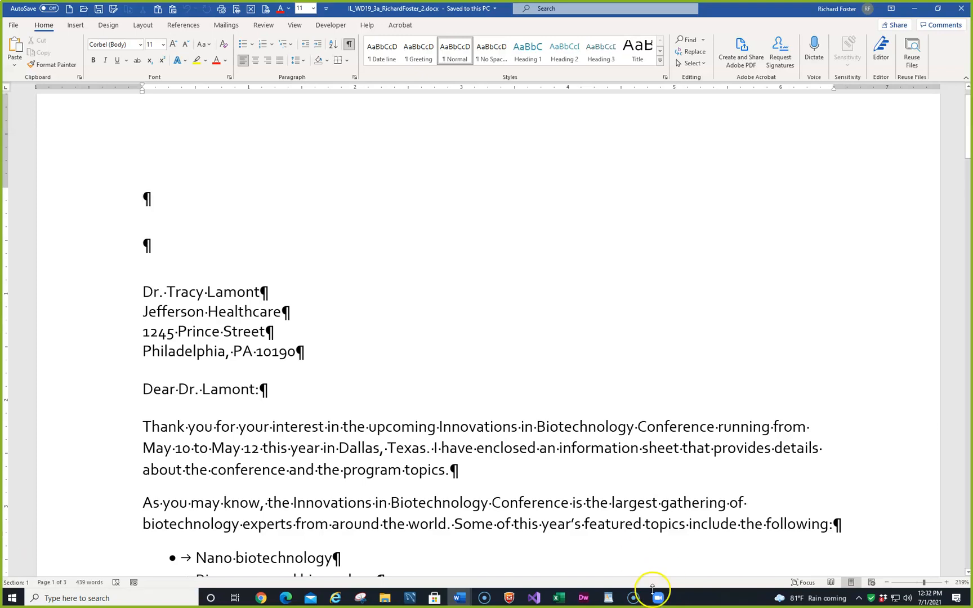
# - Open Support_WD19_3a_Letterhead.docx from the Project folder in File Explorer and copy its letterhead picture
pyautogui.moveTo(381, 598)
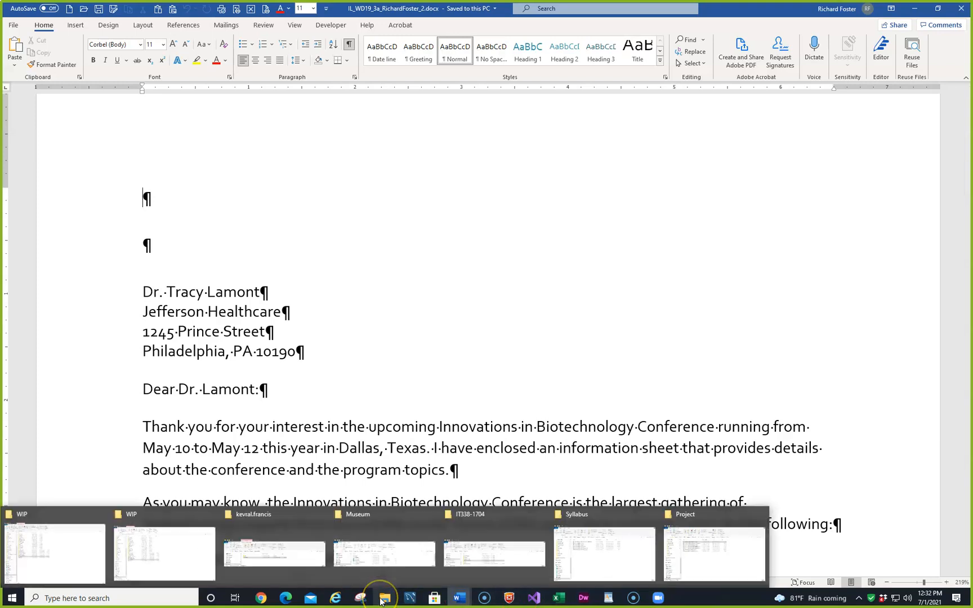
pyautogui.click(697, 547)
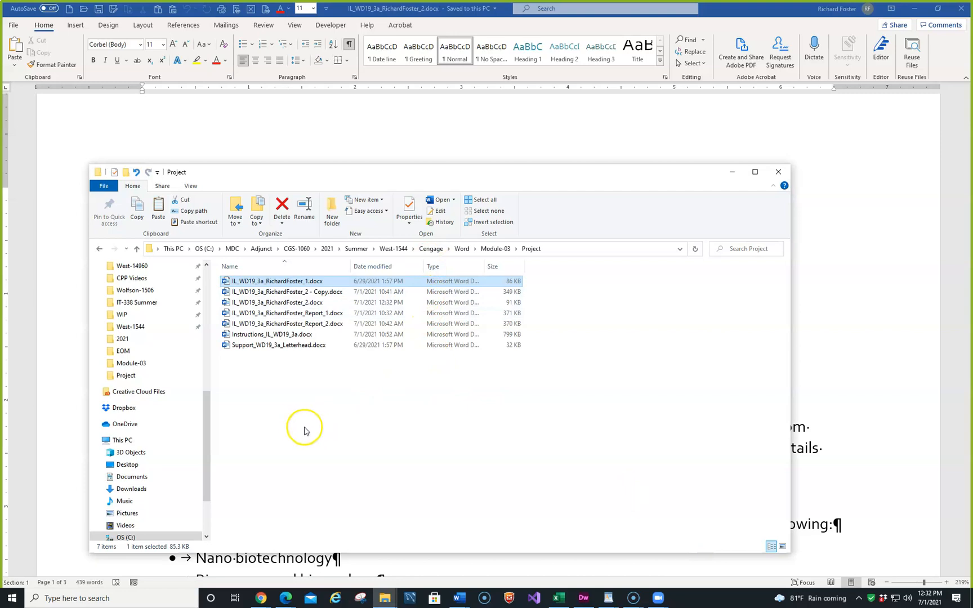
pyautogui.click(303, 346)
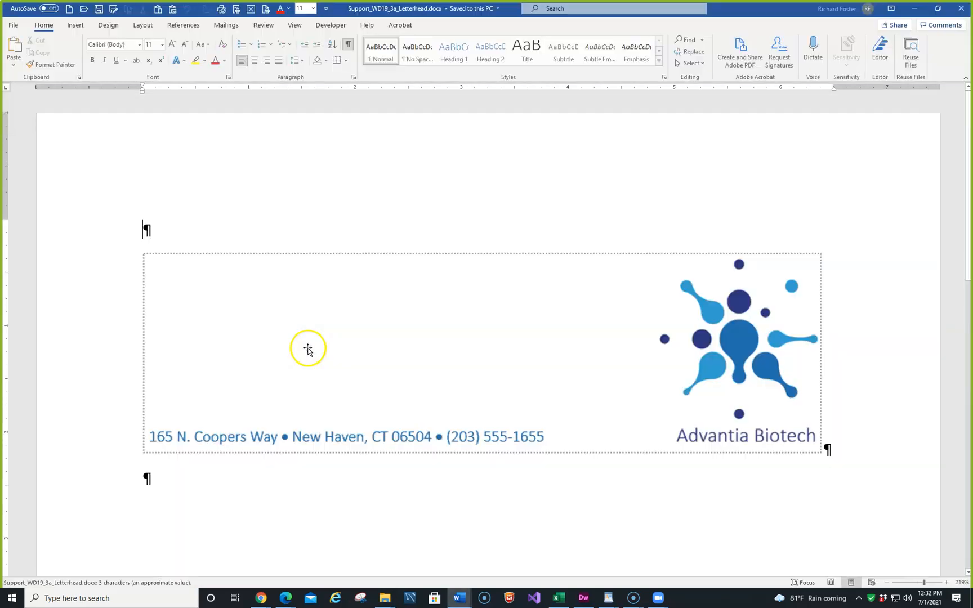
pyautogui.click(337, 255)
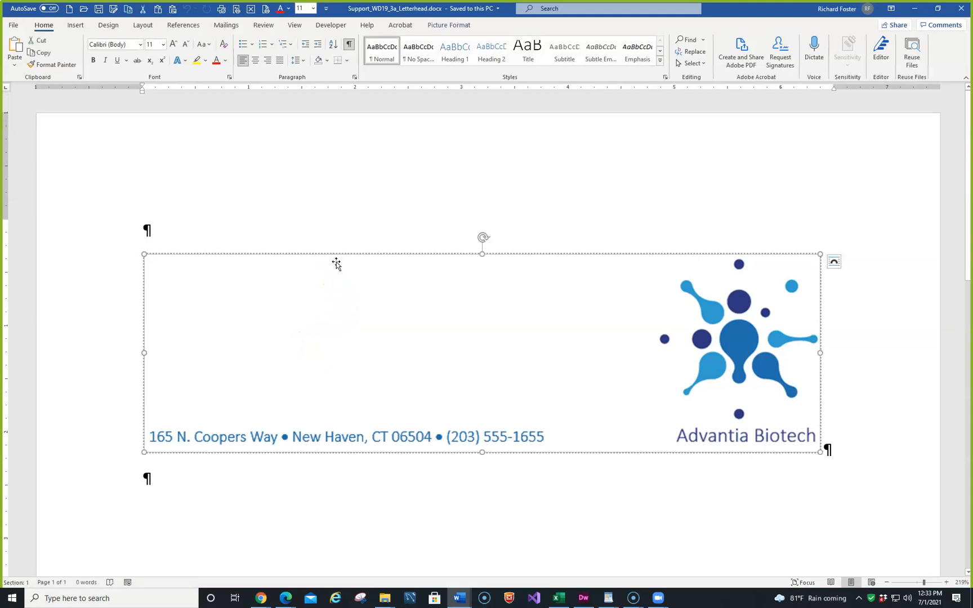
pyautogui.rightClick(336, 263)
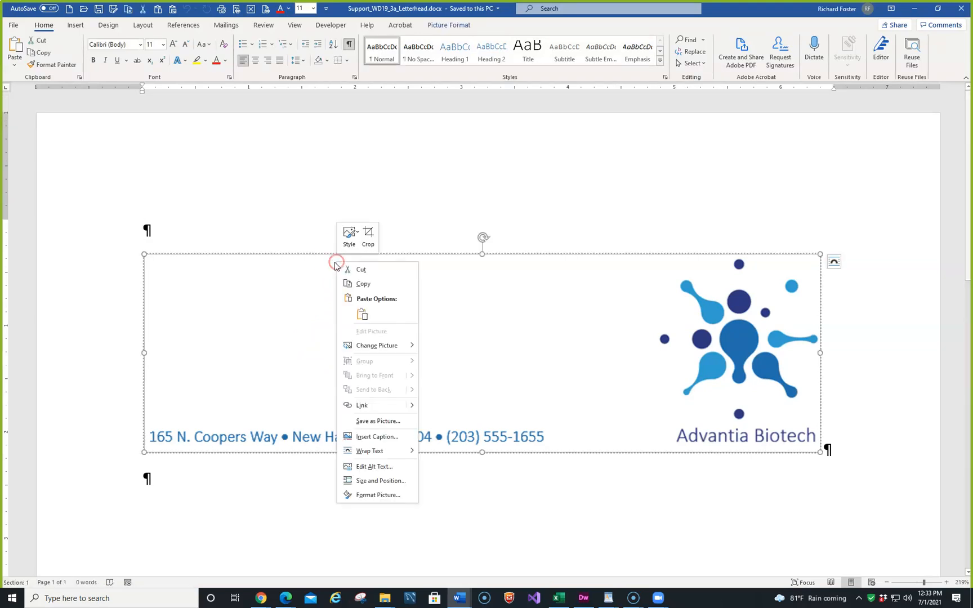
pyautogui.click(362, 284)
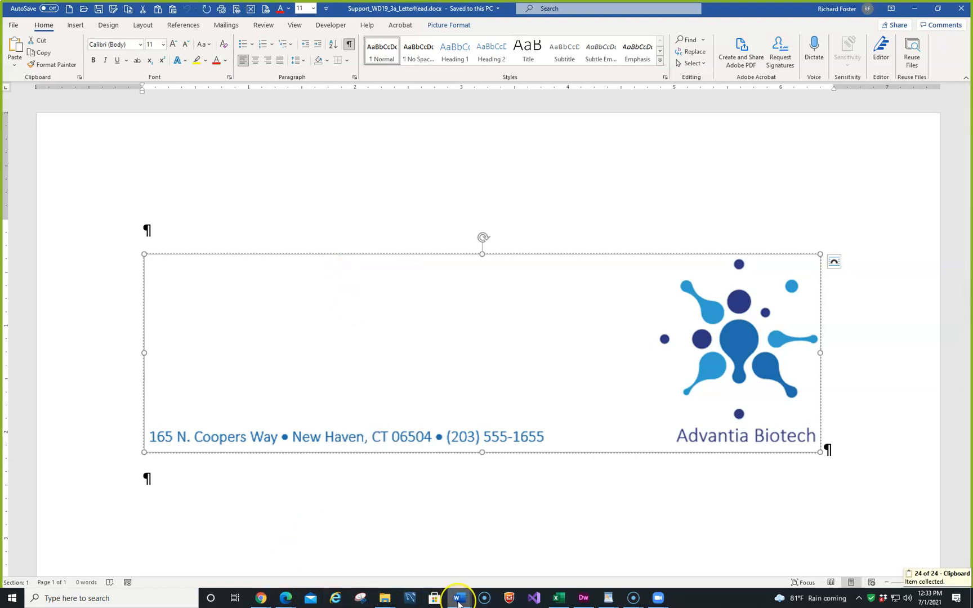
# - Paste the letterhead picture into the first blank paragraph of the letter, keeping source formatting
pyautogui.moveTo(459, 602)
pyautogui.click(456, 547)
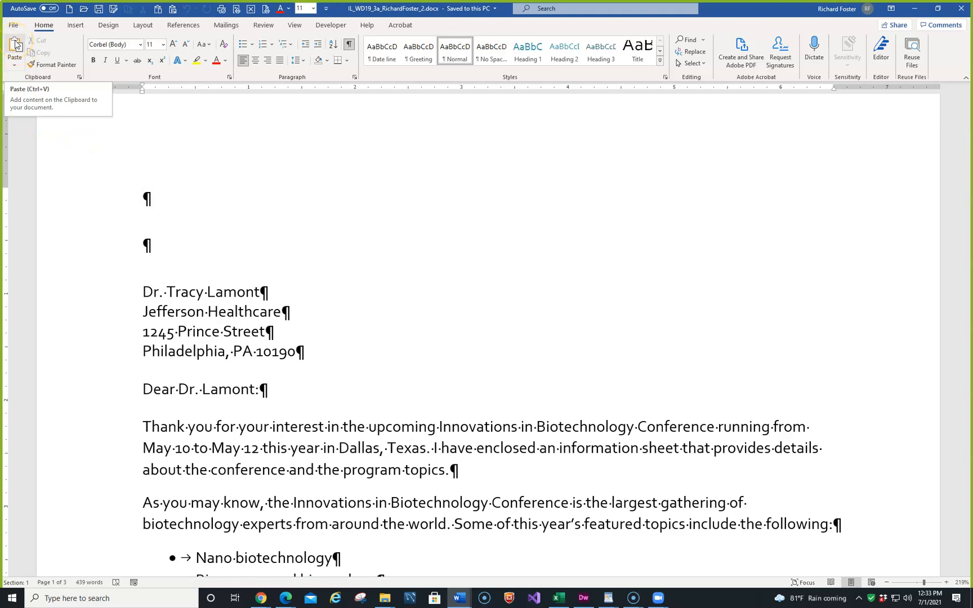
pyautogui.click(14, 65)
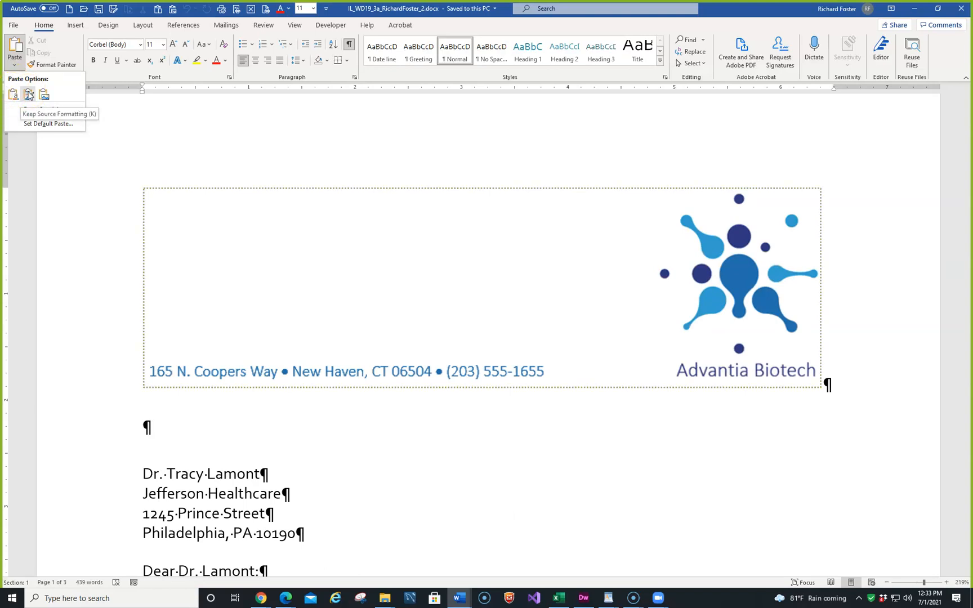
pyautogui.click(29, 94)
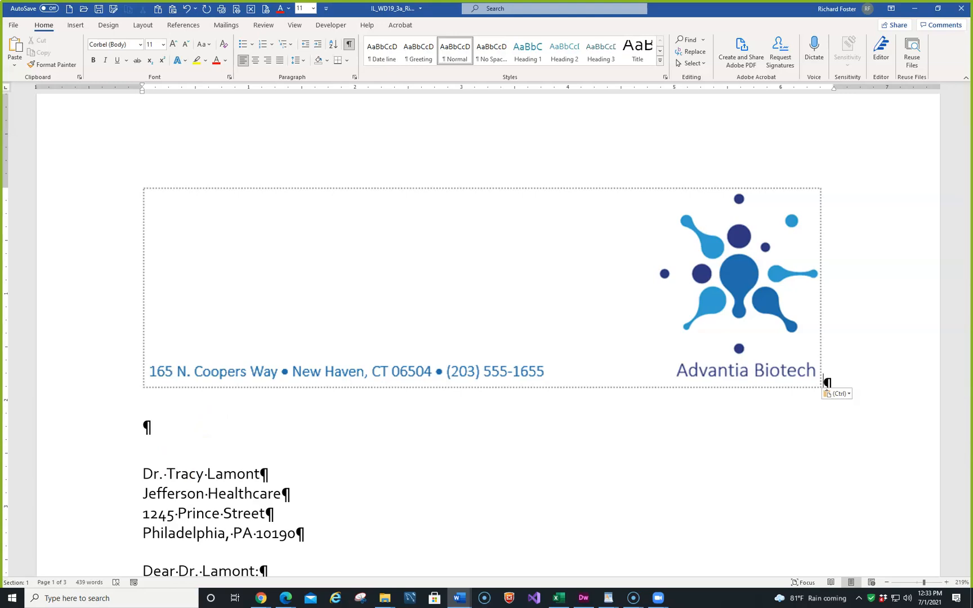
# - Insert the current date in the "July 1, 2021" format, without automatic updating, in the blank paragraph below the letterhead
pyautogui.click(159, 430)
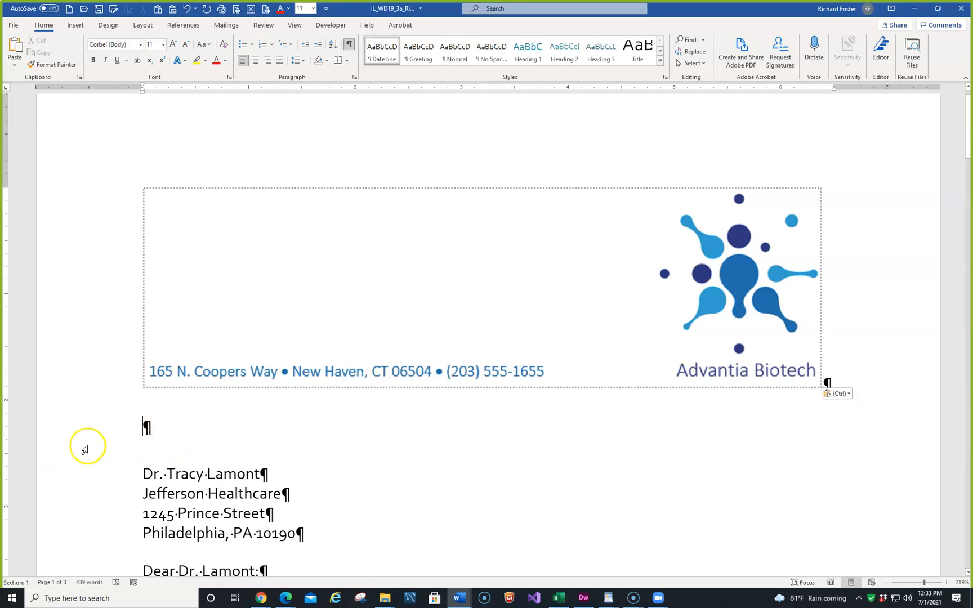
pyautogui.click(79, 26)
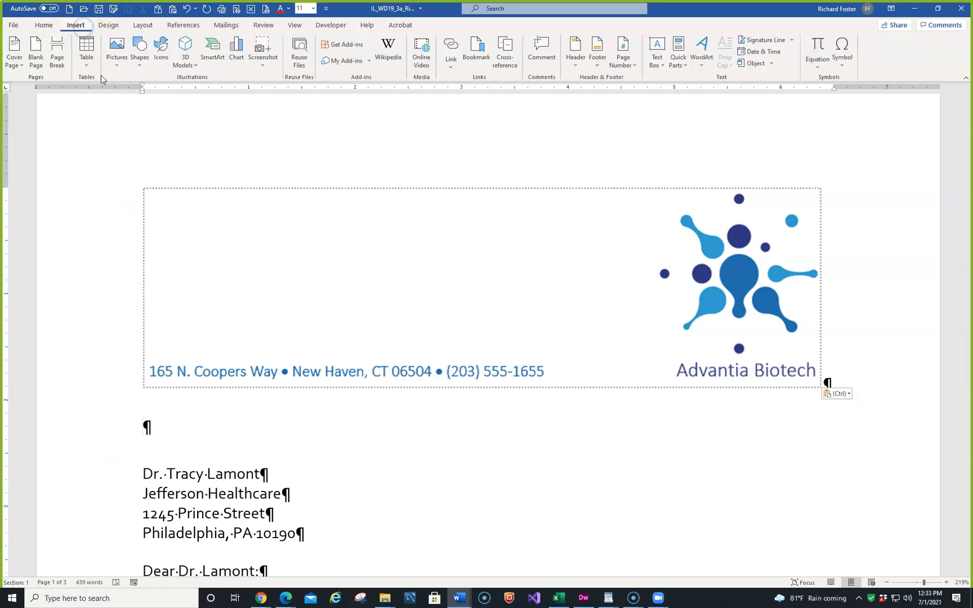
pyautogui.click(777, 54)
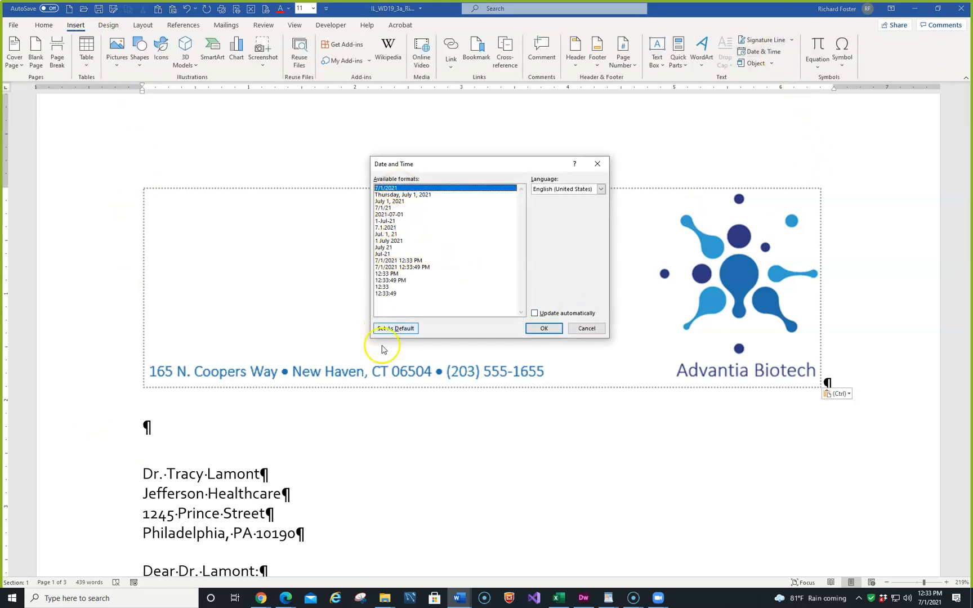
pyautogui.click(396, 203)
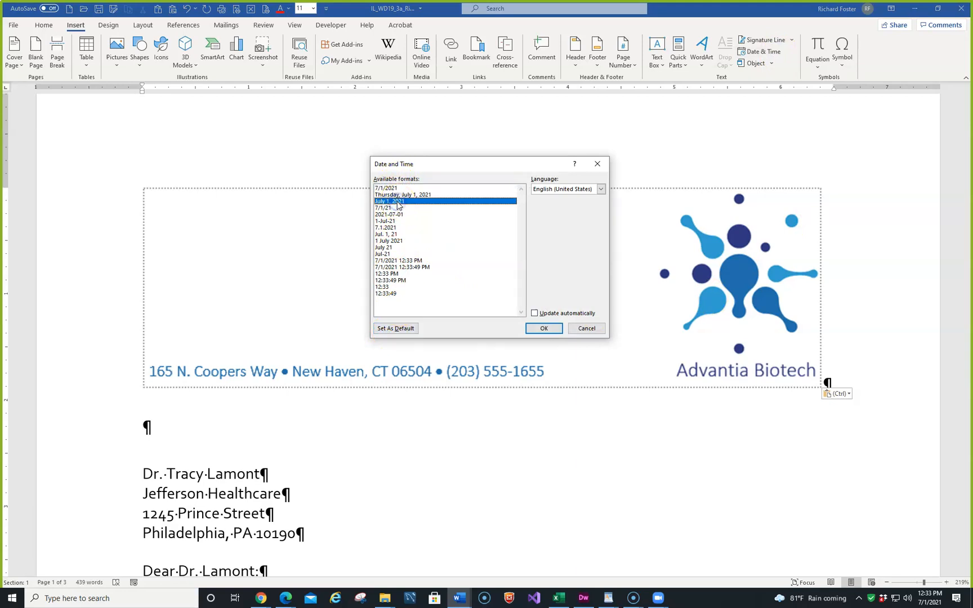
pyautogui.click(542, 329)
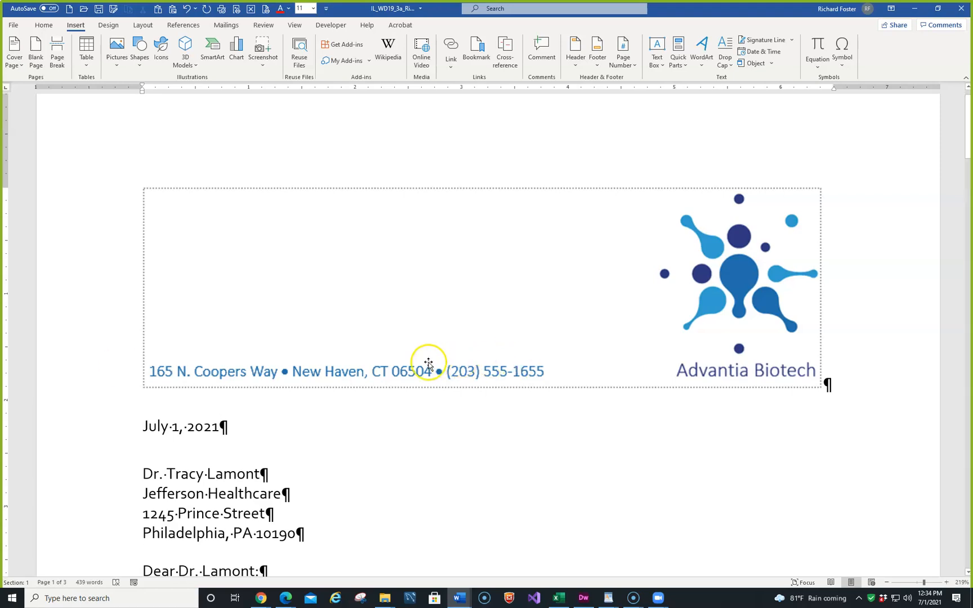
# - Rotate the Advantia Biotech logo on page 2 left 90° and position it in Top Left with Square Text Wrapping
pyautogui.scroll(-5, 432, 360)
pyautogui.scroll(-15, 381, 292)
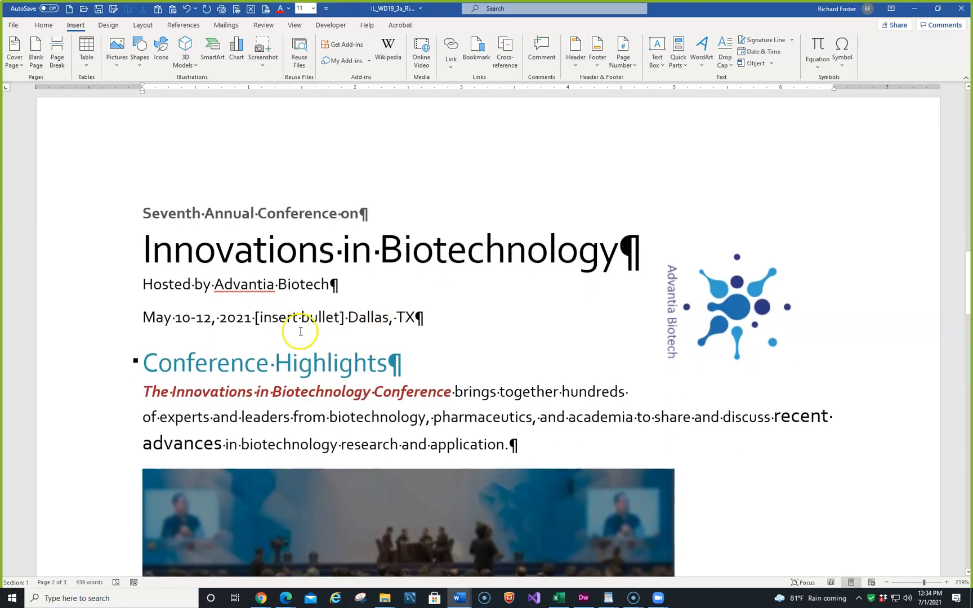
pyautogui.click(730, 301)
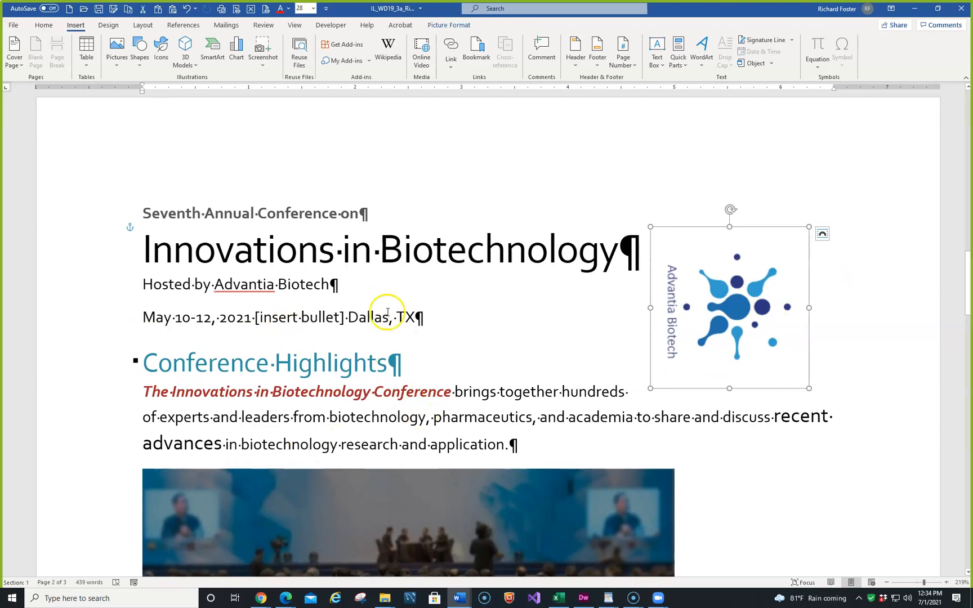
pyautogui.click(449, 25)
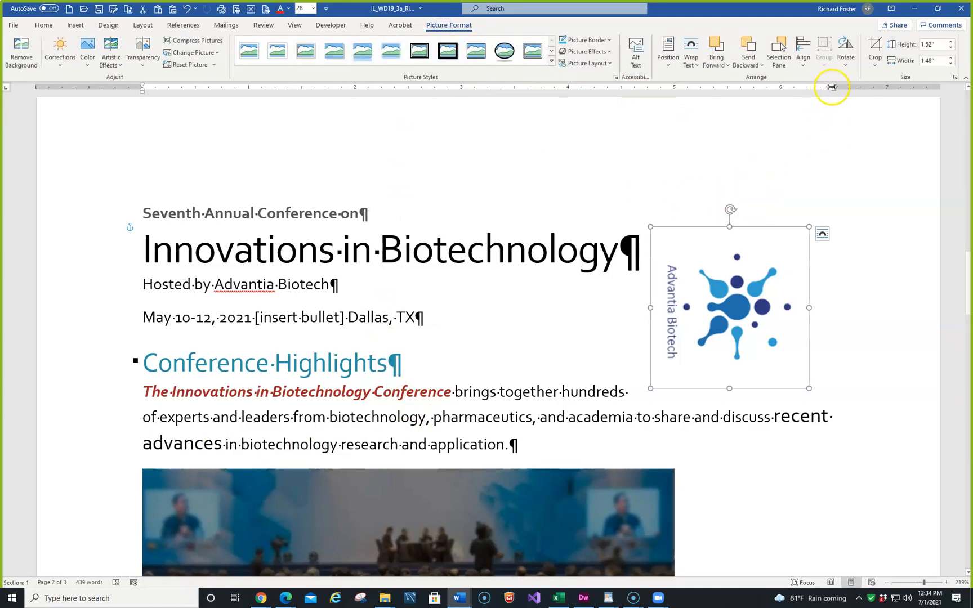
pyautogui.click(845, 65)
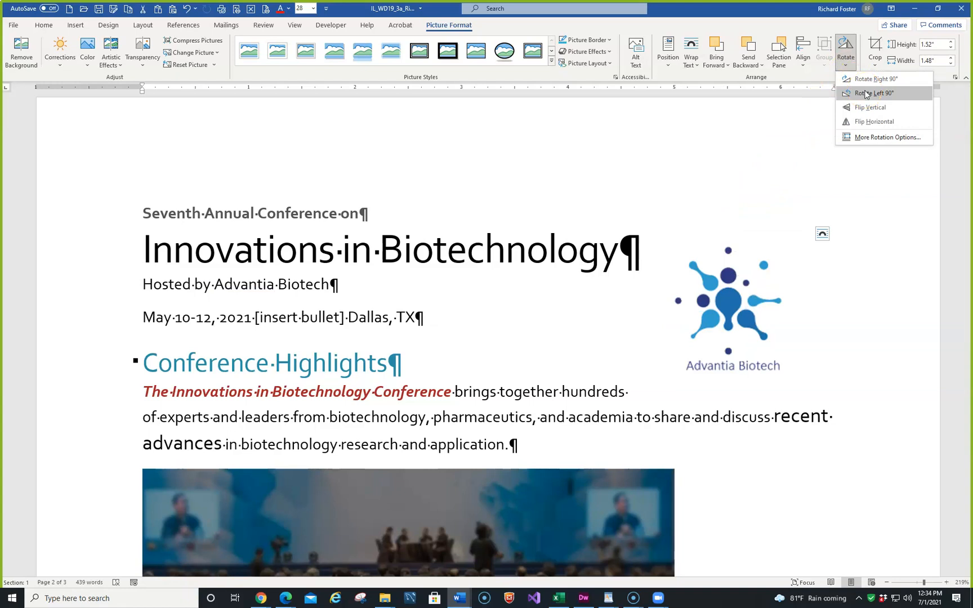
pyautogui.click(865, 94)
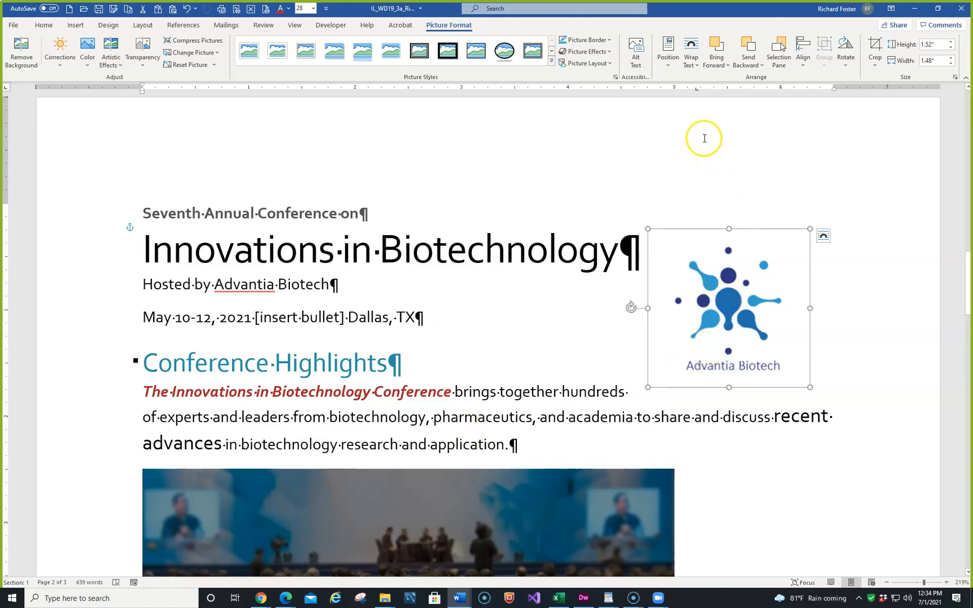
pyautogui.click(668, 66)
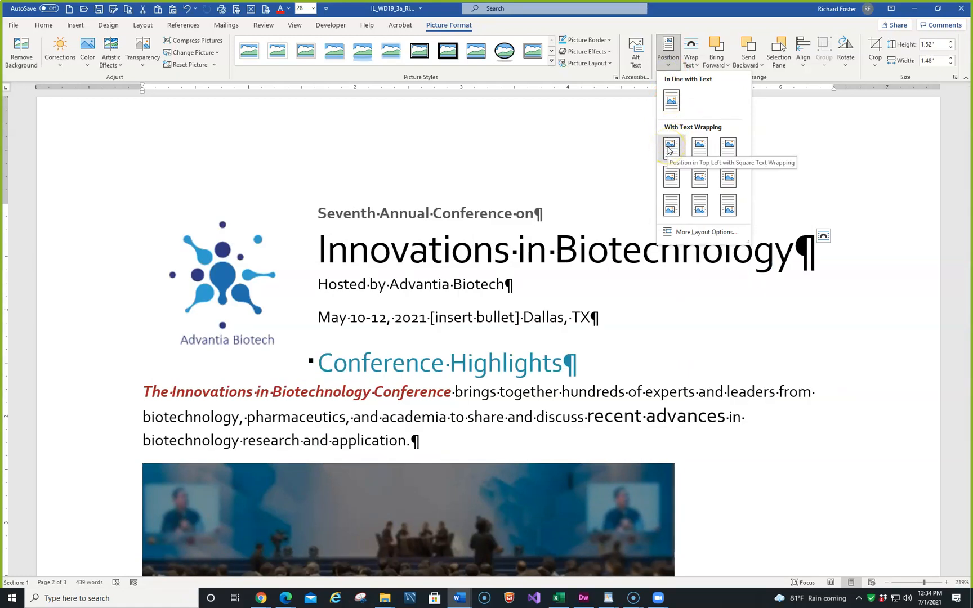
pyautogui.click(669, 147)
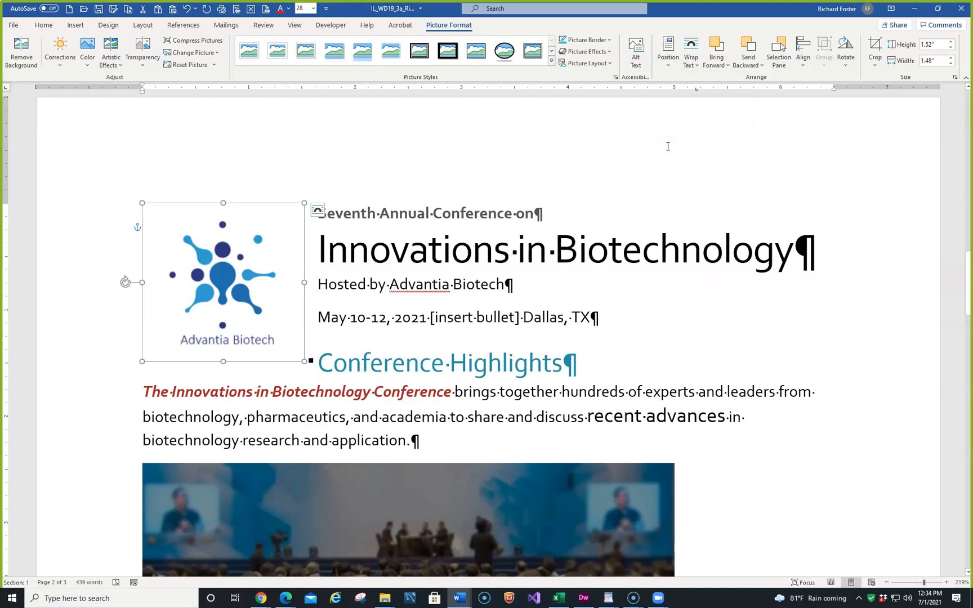
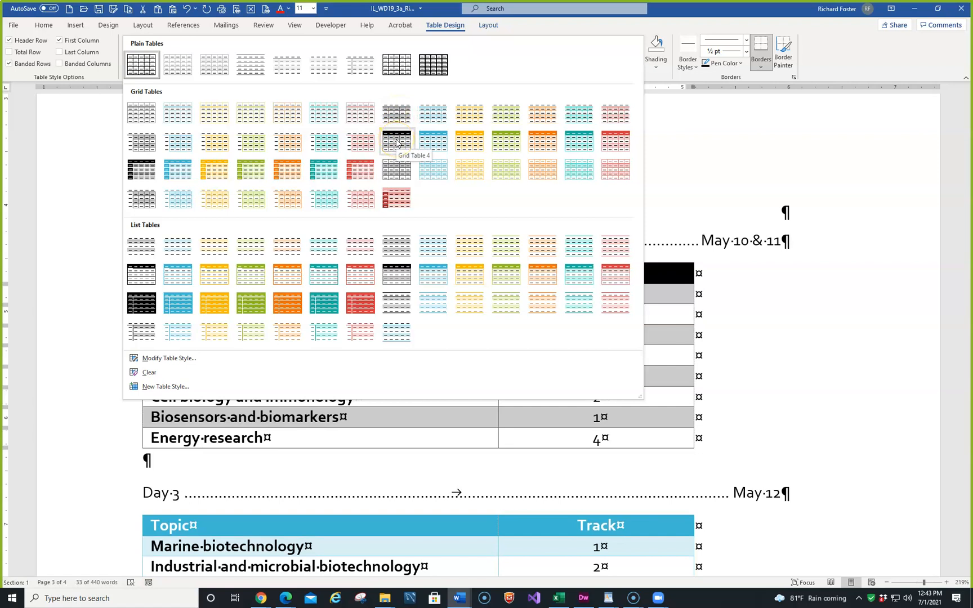
# - Apply the Grid Table 4 - Accent 1 style to the Days 1 and 2 table
pyautogui.click(496, 145)
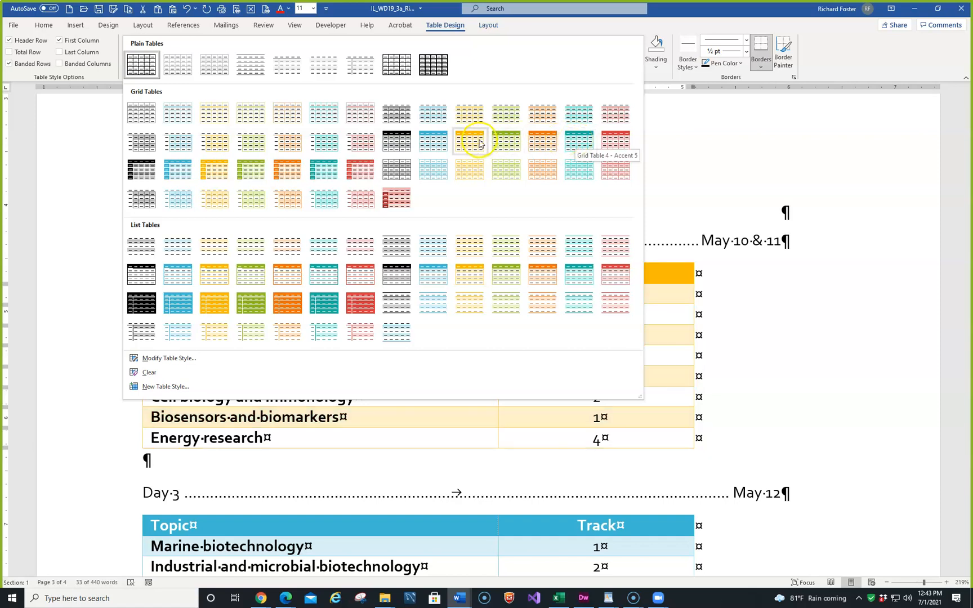
pyautogui.click(440, 146)
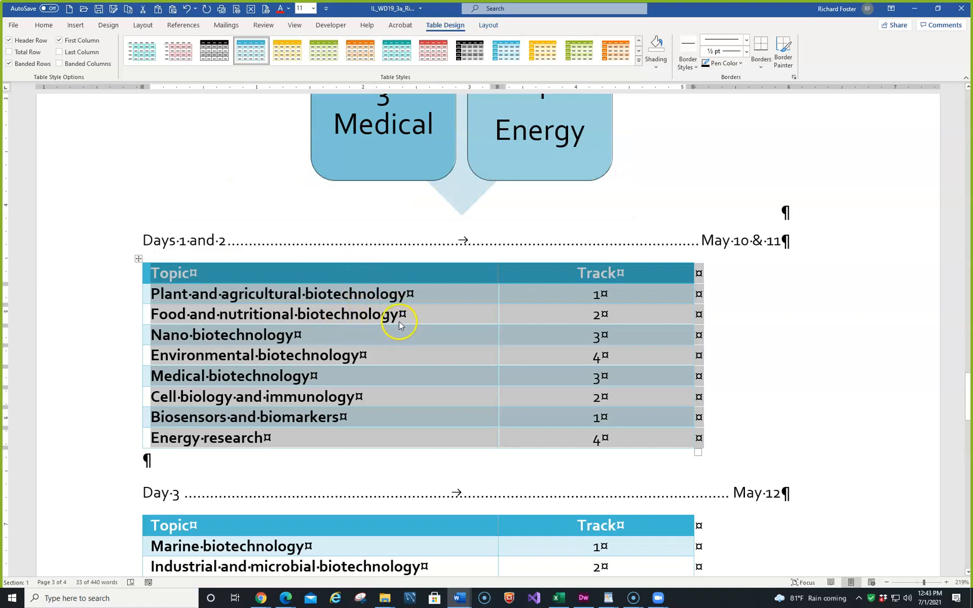
pyautogui.scroll(-2, 372, 317)
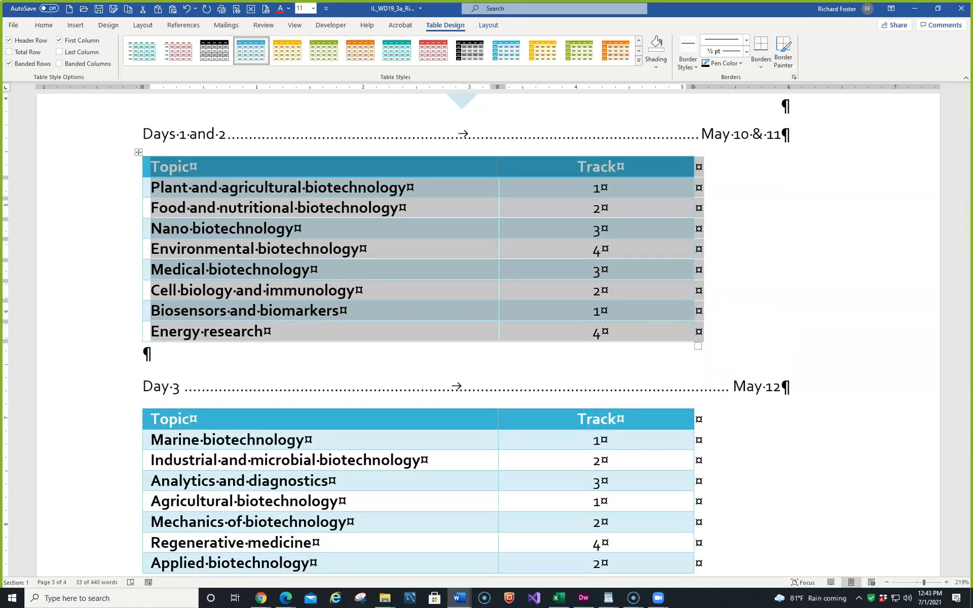
pyautogui.click(73, 328)
# - Give the Dallas City Attractions heading on page 4 a dashed 1½ pt paragraph border in a darker shade of Turquoise, Accent 1
pyautogui.scroll(-10, 74, 329)
pyautogui.scroll(-3, 73, 329)
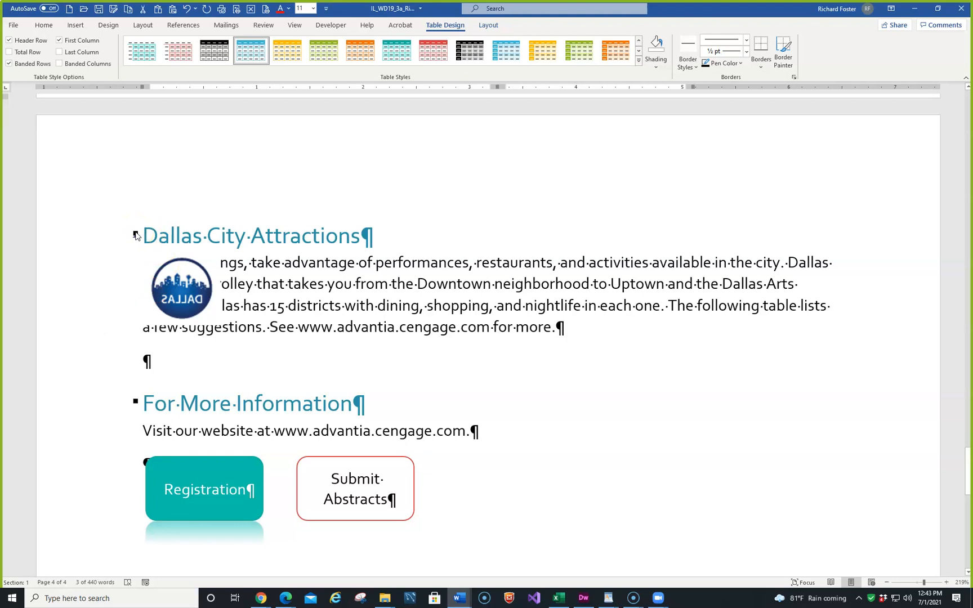
pyautogui.click(44, 235)
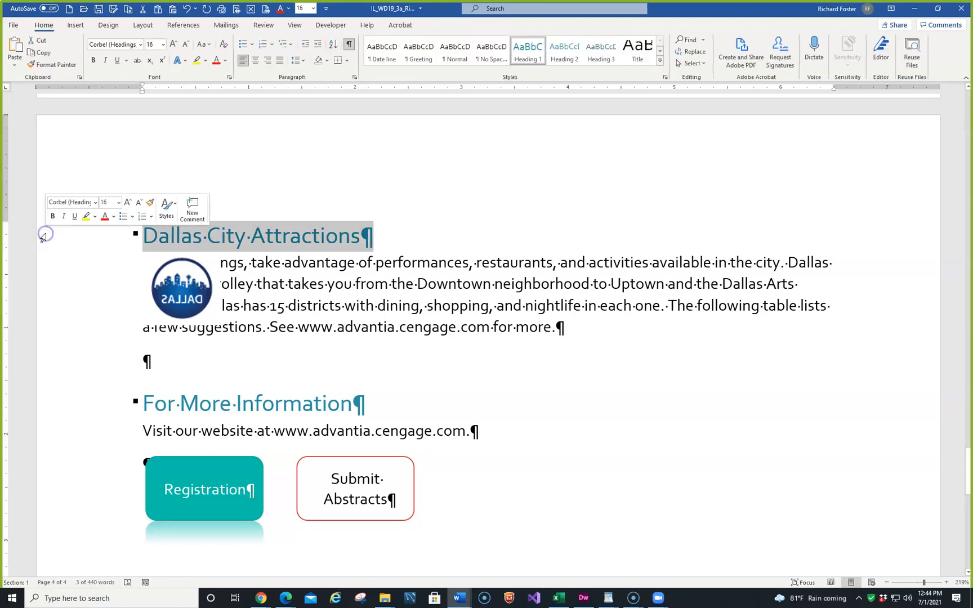
pyautogui.click(303, 62)
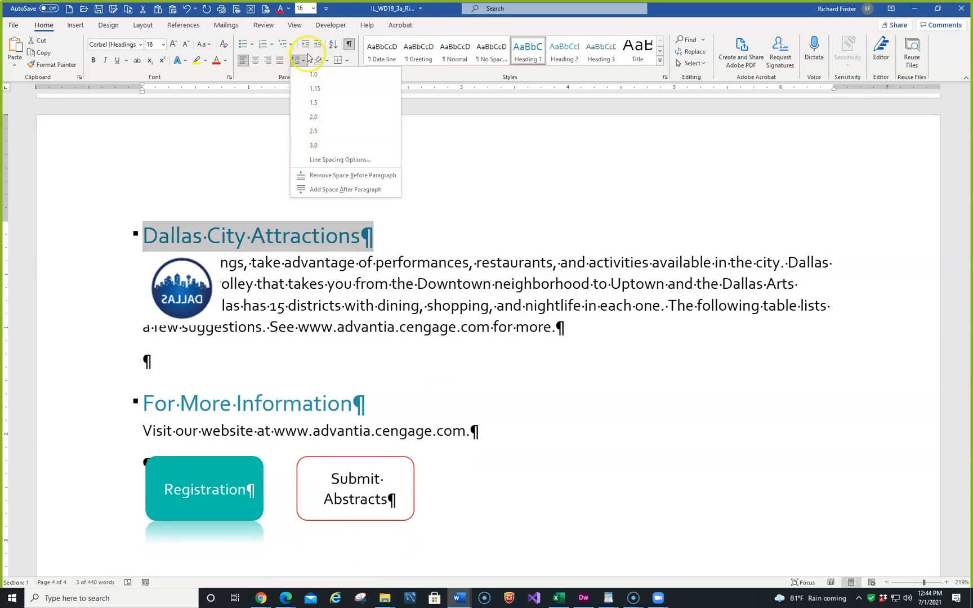
pyautogui.click(347, 62)
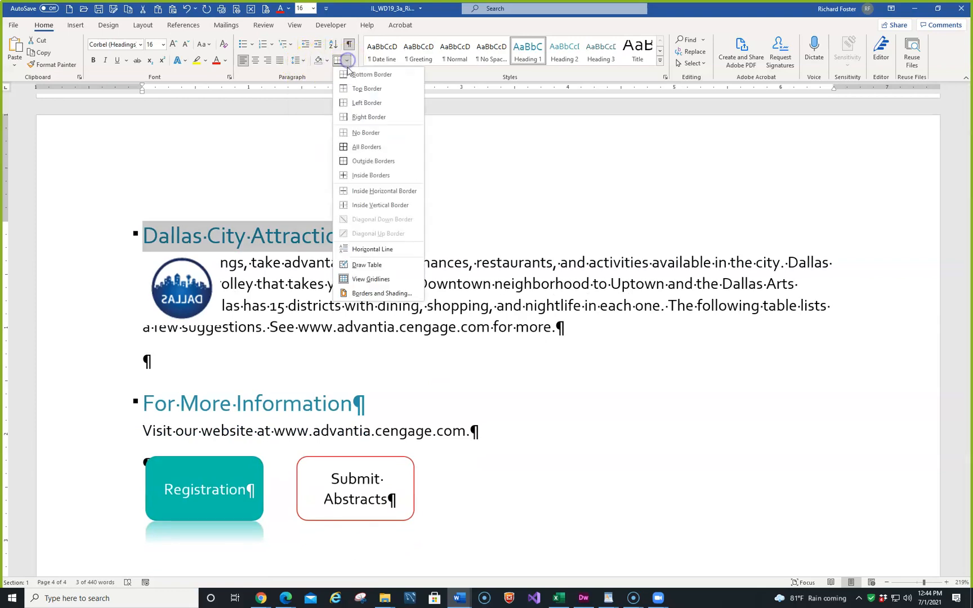
pyautogui.click(371, 291)
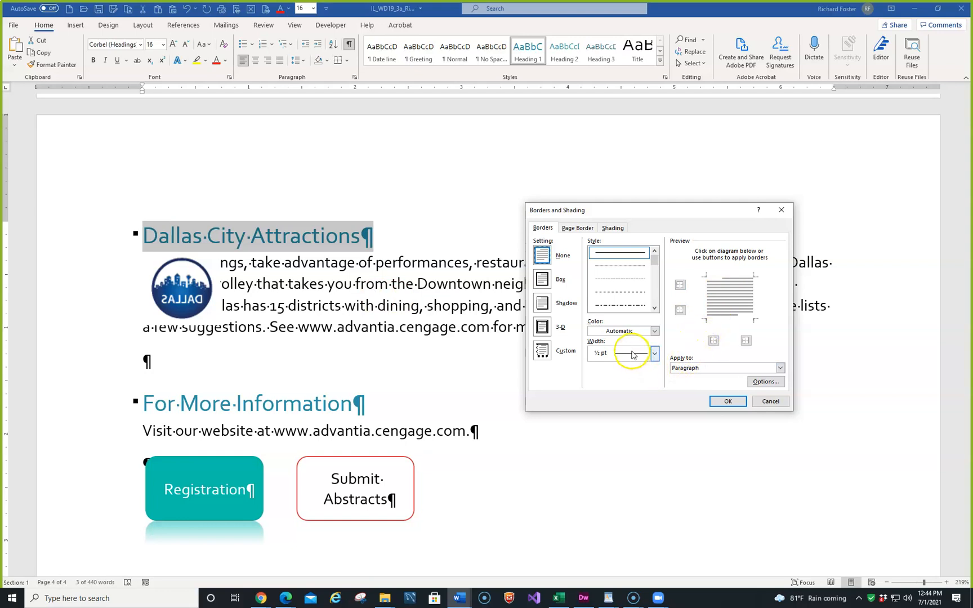
pyautogui.click(629, 279)
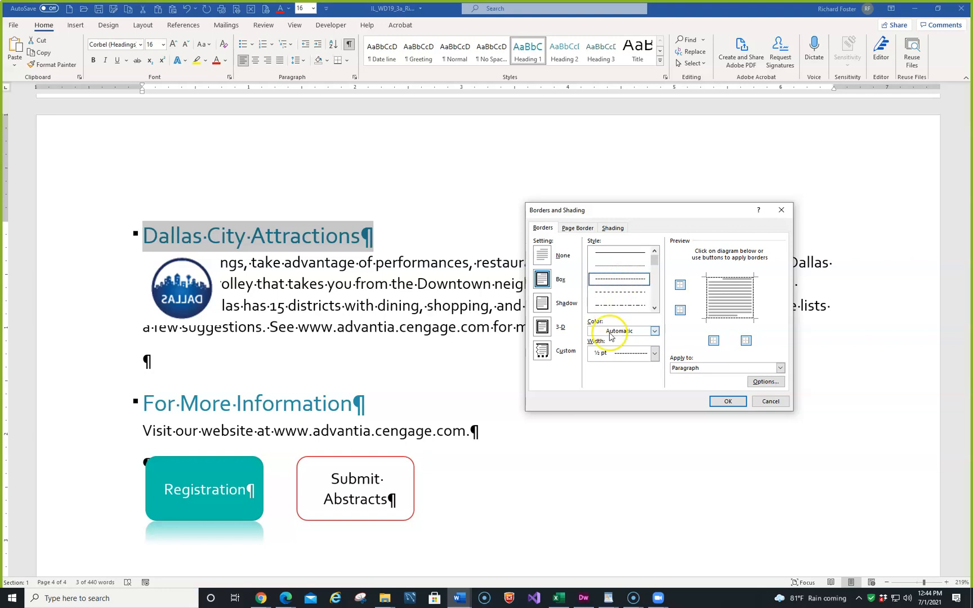
pyautogui.click(655, 331)
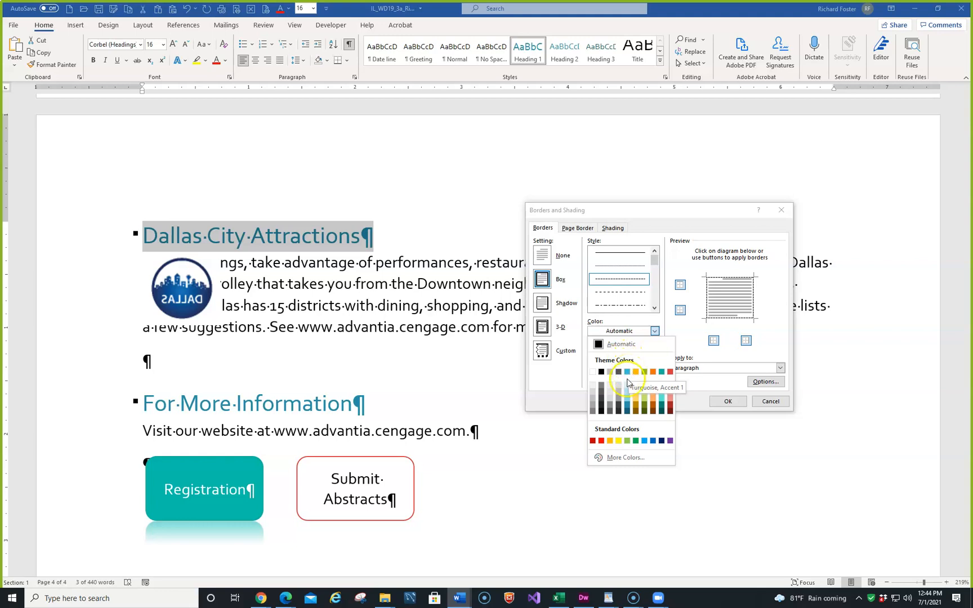
pyautogui.click(627, 406)
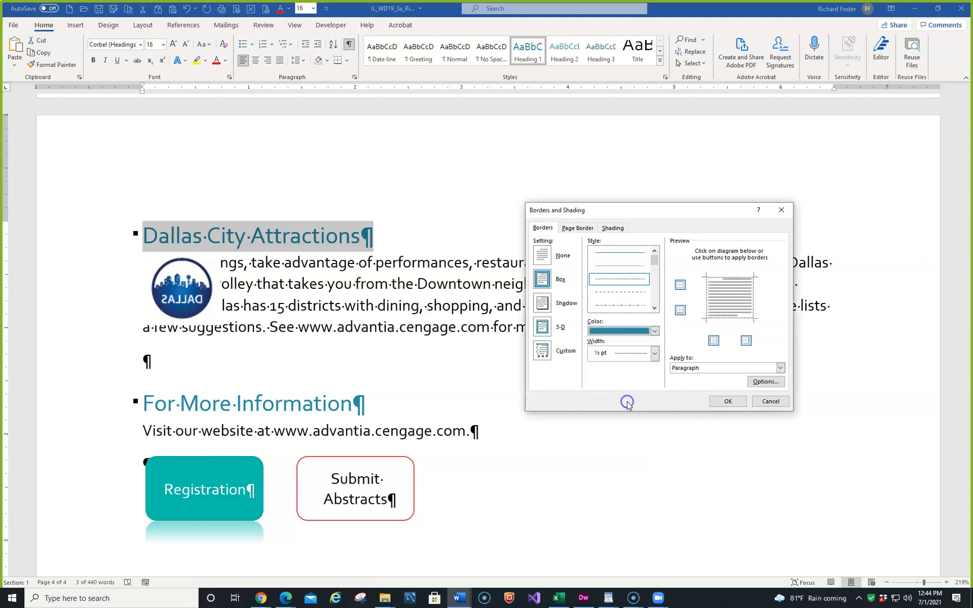
pyautogui.click(654, 353)
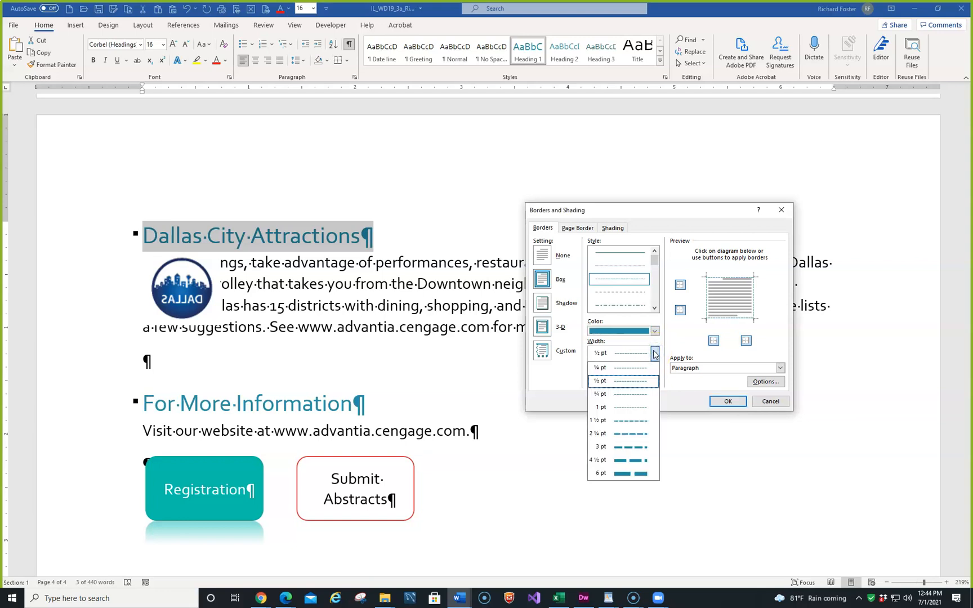
pyautogui.click(613, 421)
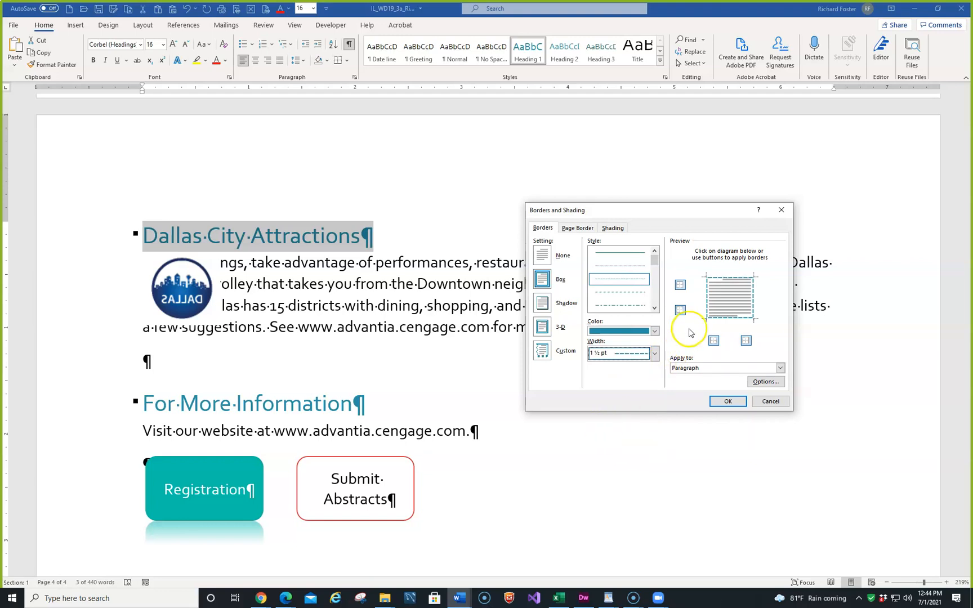
# - Remove the side and bottom borders from the Dallas City Attractions heading, keep only the top border, and apply the settings
pyautogui.click(708, 305)
pyautogui.click(752, 301)
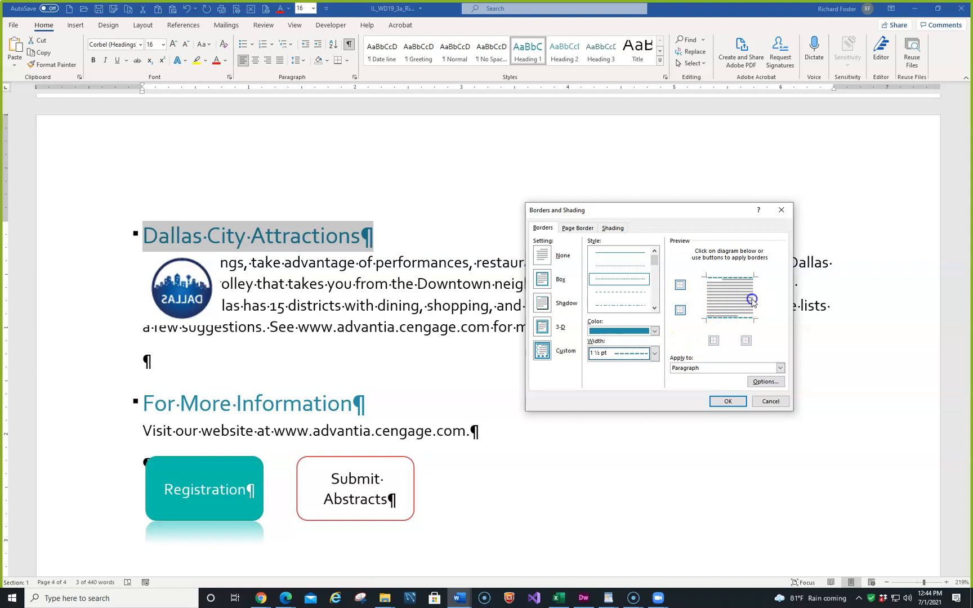
pyautogui.click(729, 318)
pyautogui.click(726, 400)
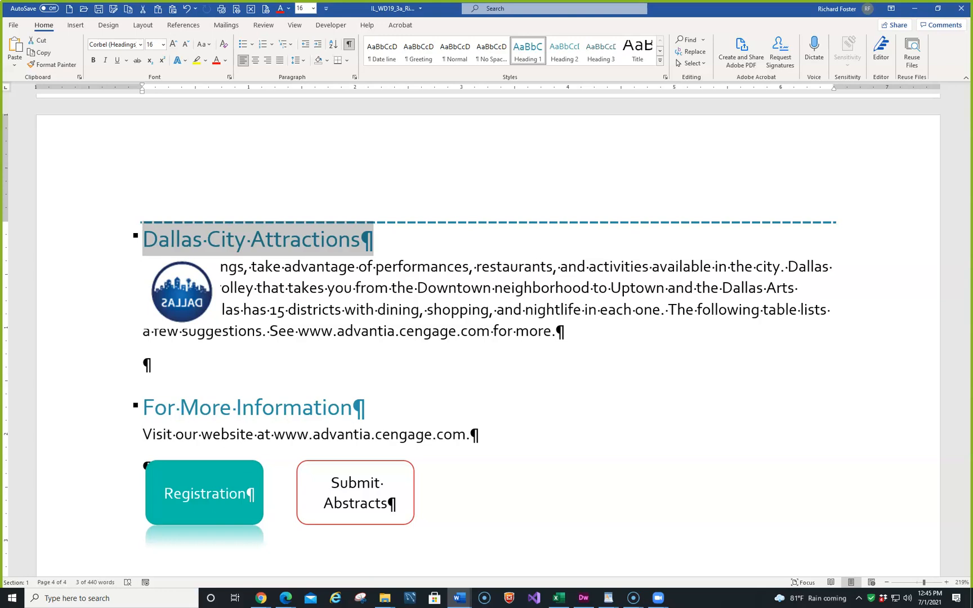
# - Flip the Dallas logo picture horizontally
pyautogui.click(182, 290)
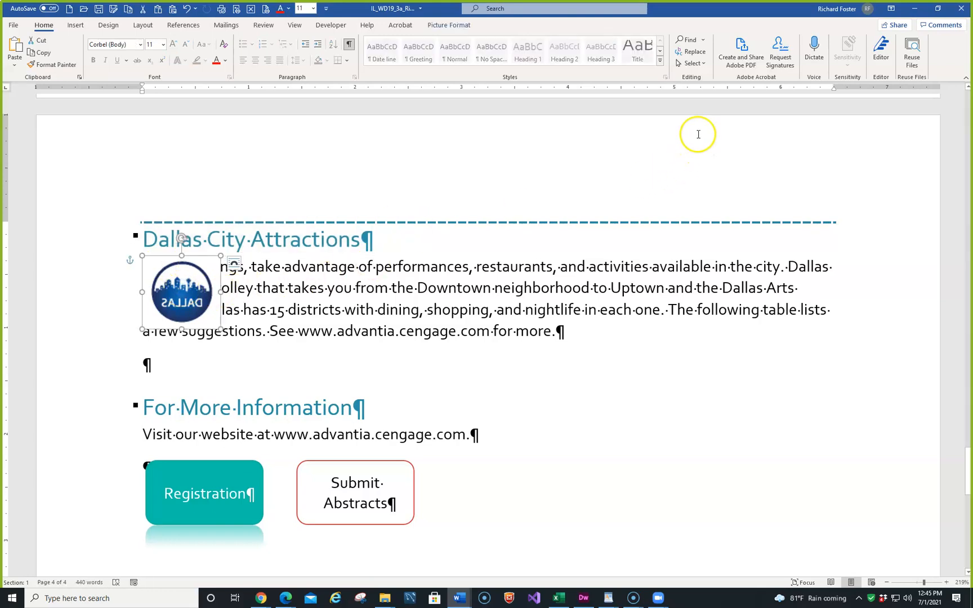
pyautogui.click(444, 25)
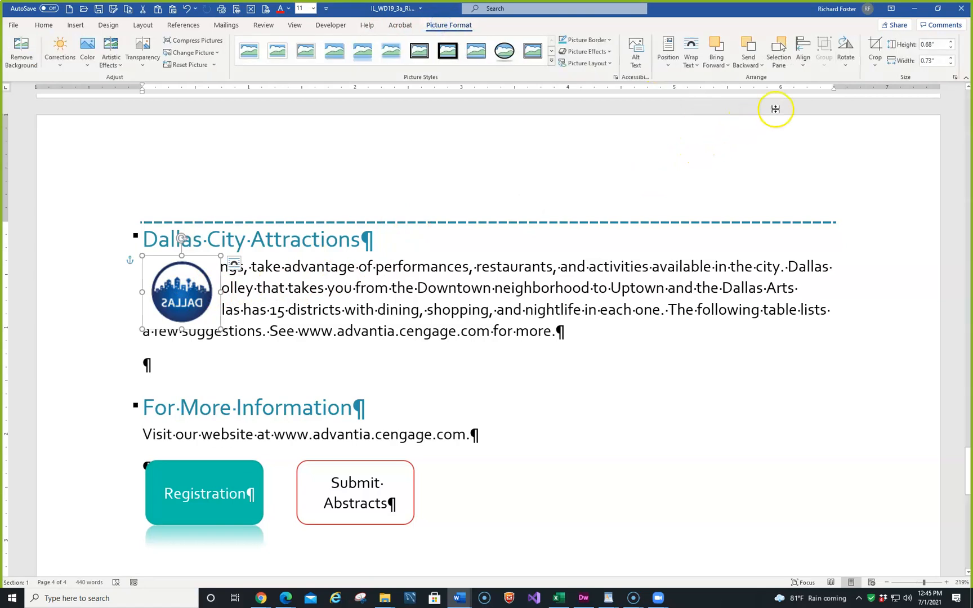
pyautogui.click(845, 62)
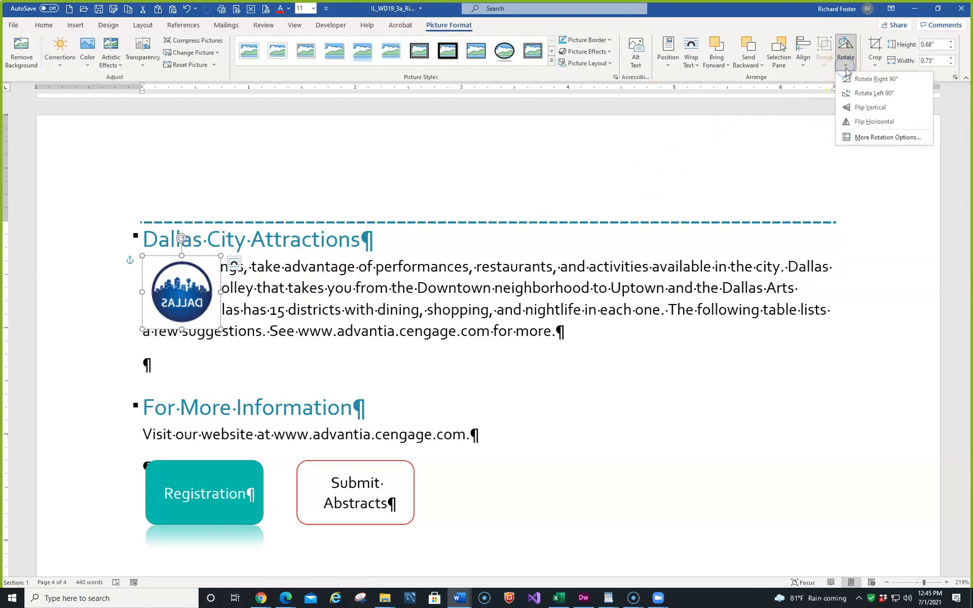
pyautogui.click(875, 121)
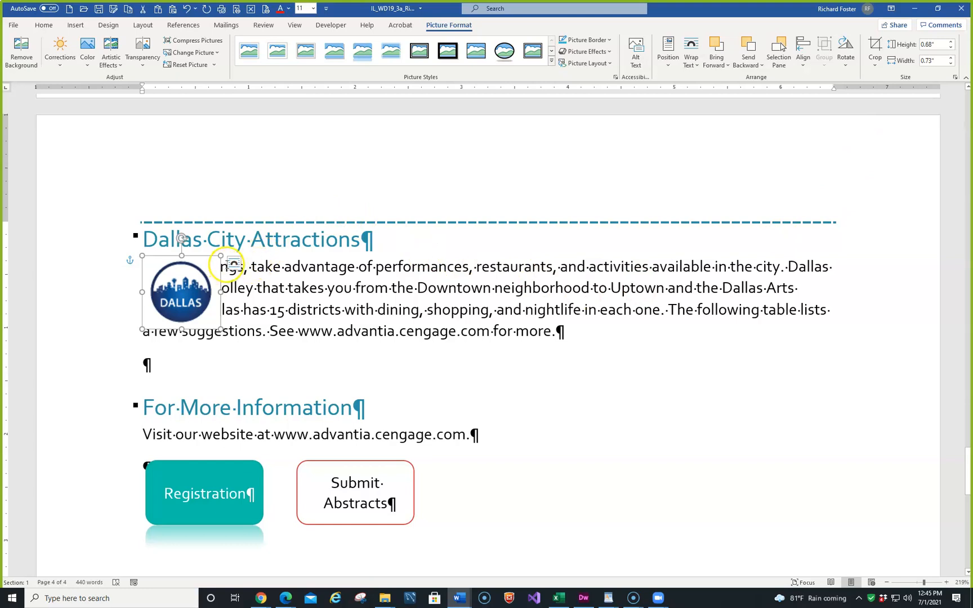
# - Set the Dallas logo's text wrapping to Tight and recolor it with Turquoise, Accent color 1 Light
pyautogui.click(233, 264)
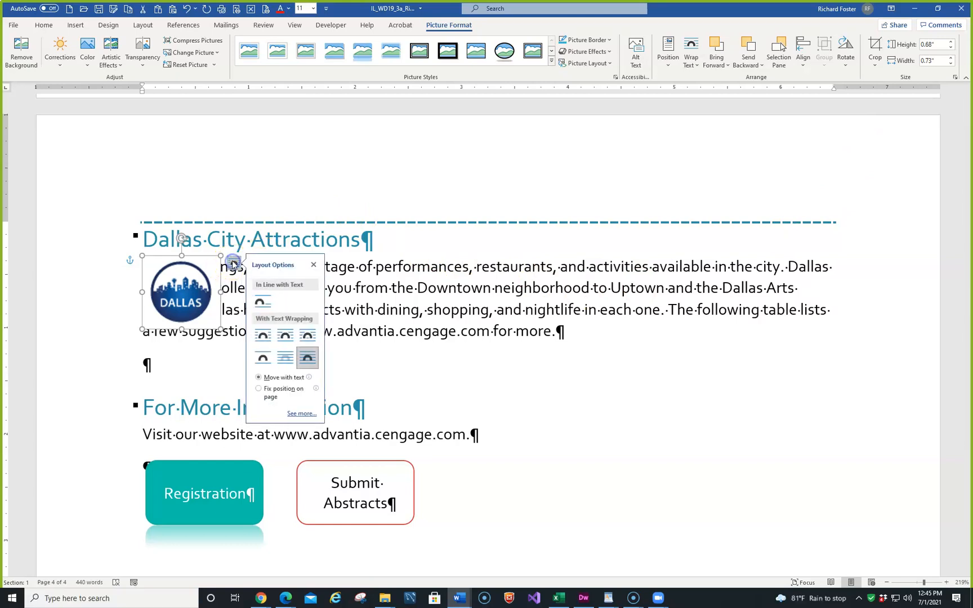
pyautogui.click(286, 336)
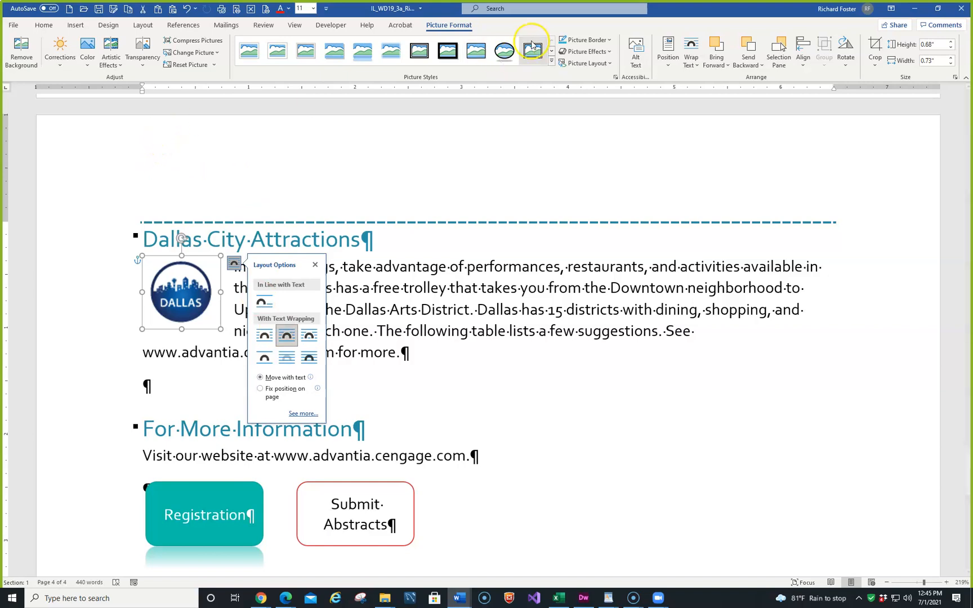
pyautogui.click(87, 62)
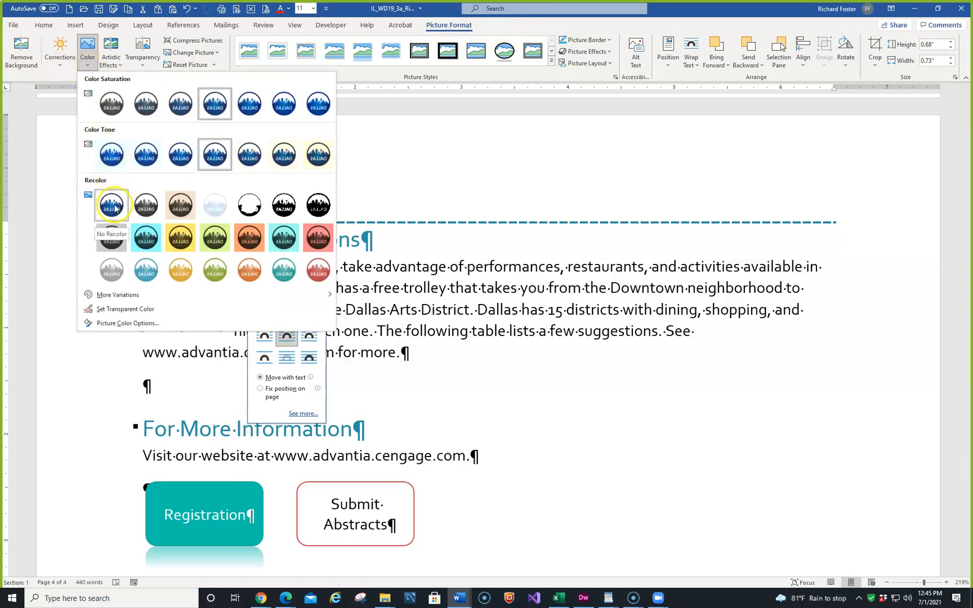
pyautogui.click(151, 270)
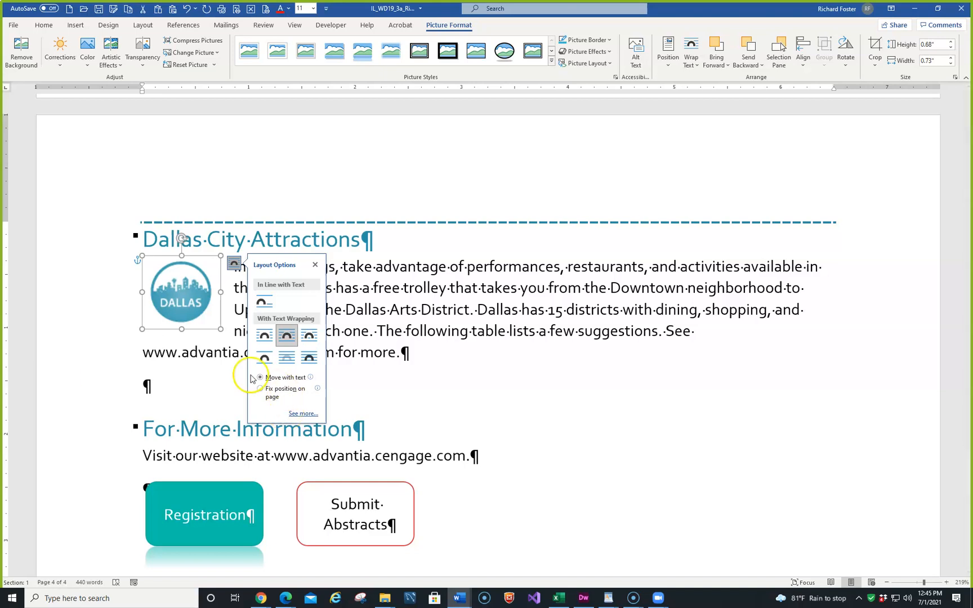
# - Insert a table with two columns and four rows in the blank paragraph above the For More Information heading
pyautogui.click(165, 384)
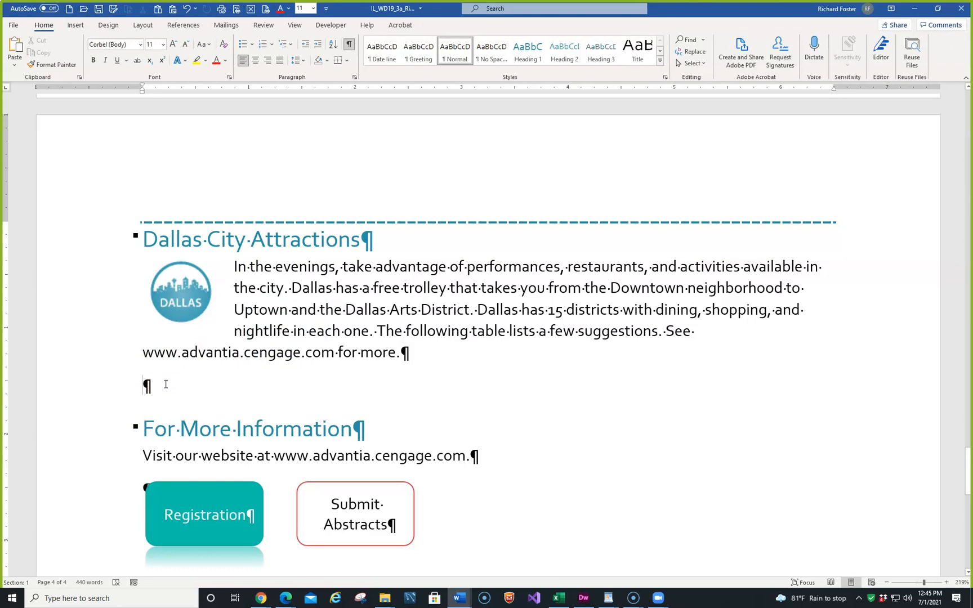
pyautogui.click(75, 26)
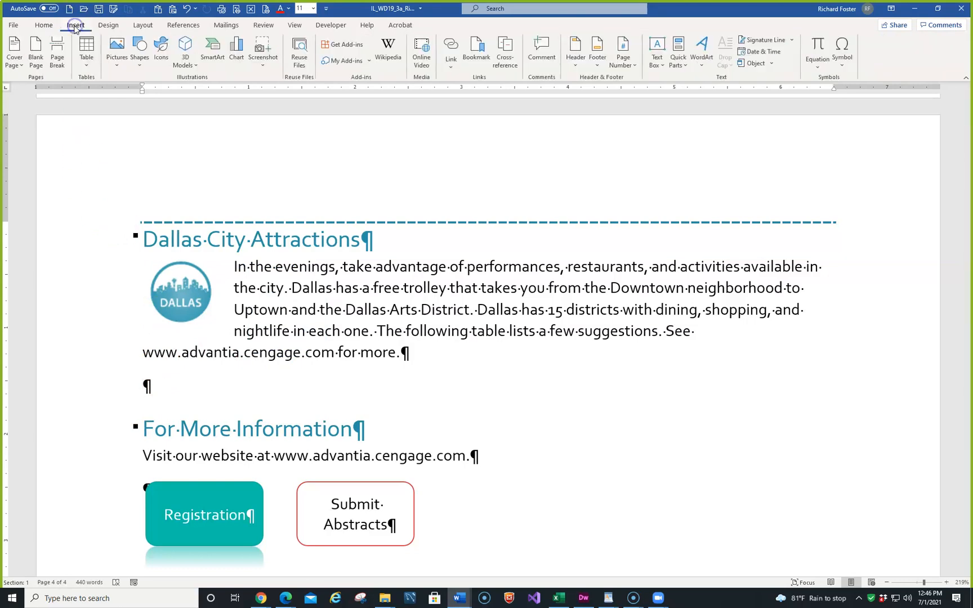
pyautogui.click(86, 49)
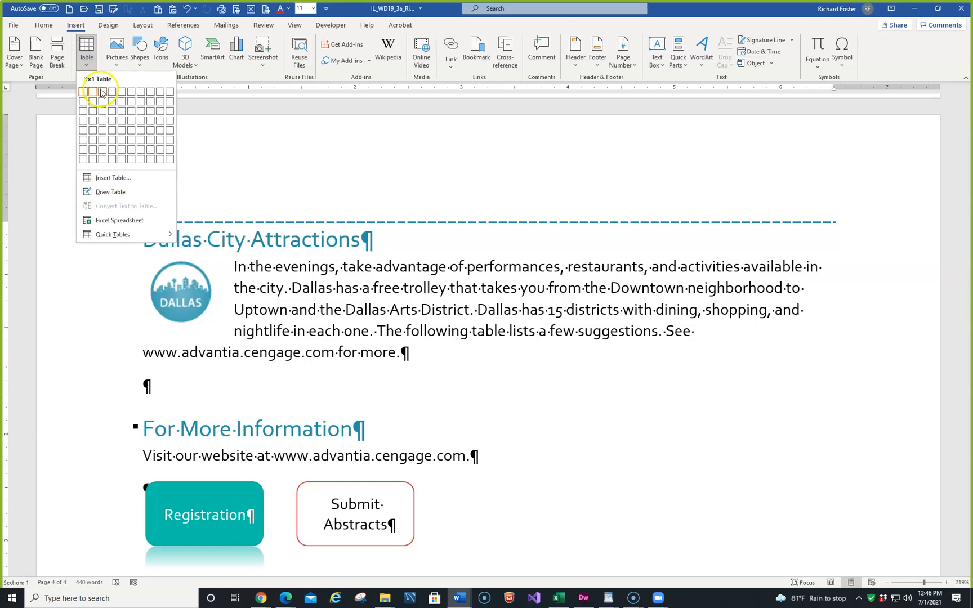
pyautogui.click(94, 124)
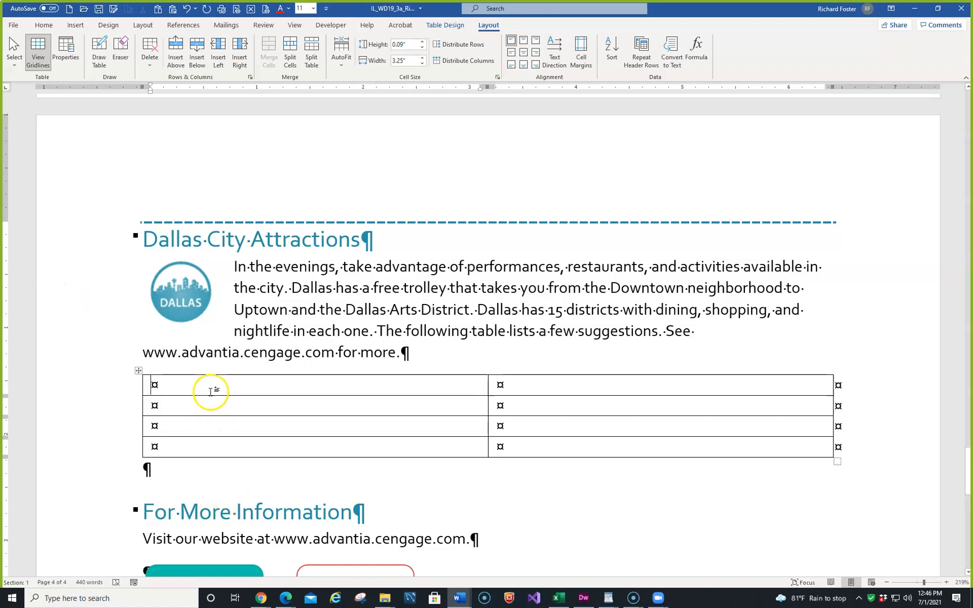
# - Enter the column headings "District" and "To Do" in the new table's first row
pyautogui.write('Dist')
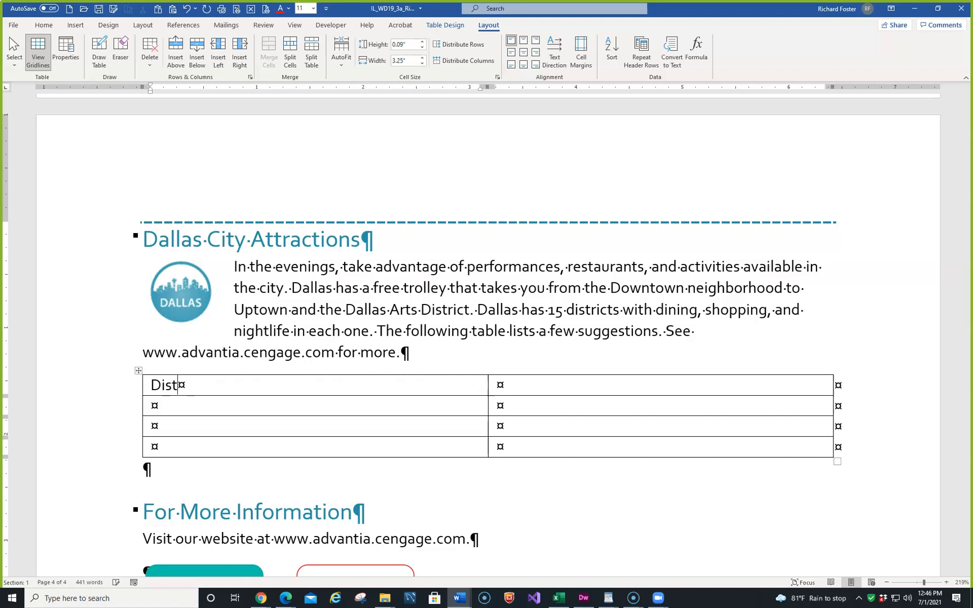
pyautogui.write('rict')
pyautogui.press('Tab')
pyautogui.write('To Do')
# - Fill the table's second row with "Downtown" and "History museum"
pyautogui.press('Tab')
pyautogui.write('Downtown')
pyautogui.press('Tab')
pyautogui.write('H')
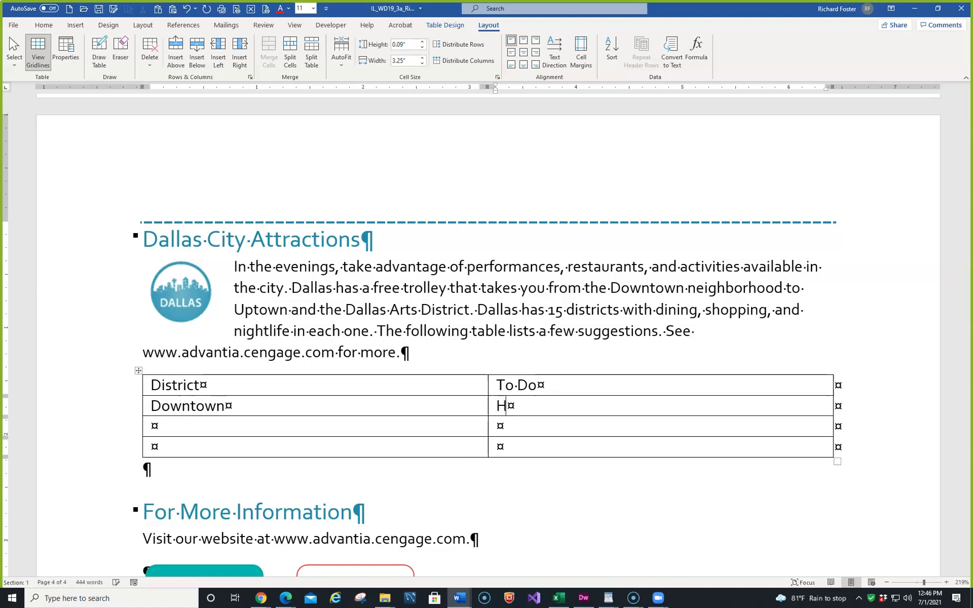
pyautogui.write('istory museum')
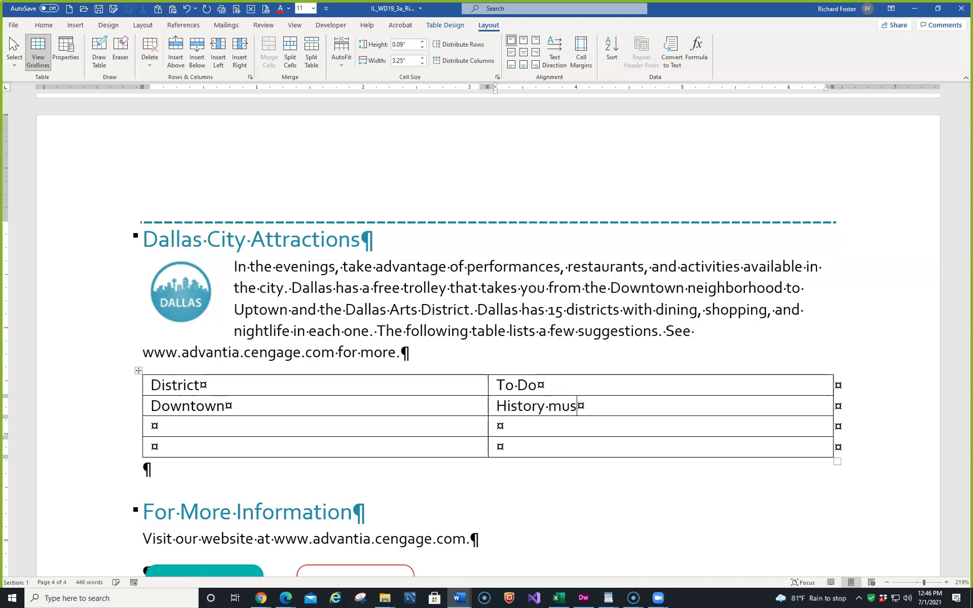
# - Fill the table's third row with "Uptown" and "BBQ restaurant"
pyautogui.press('Tab')
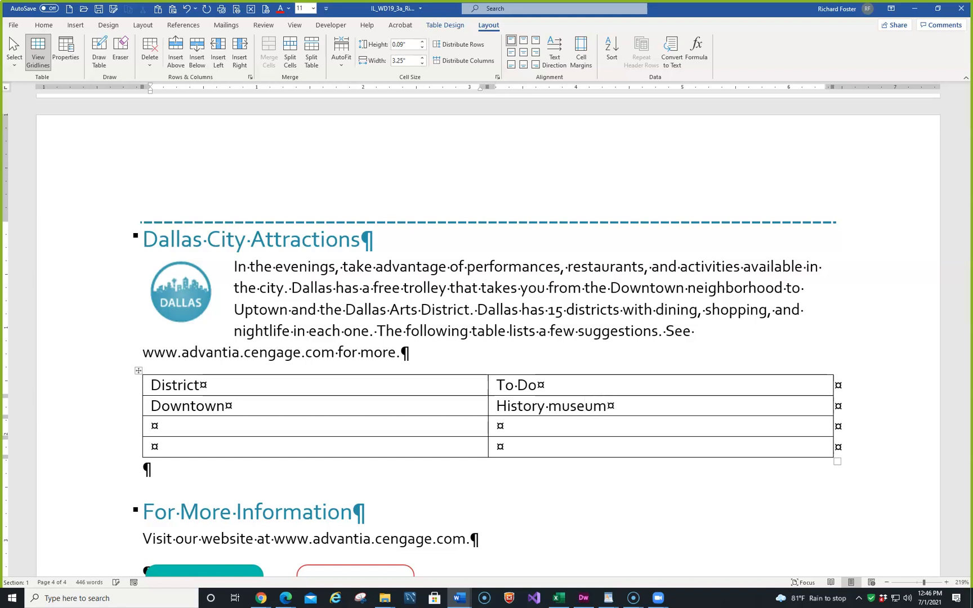
pyautogui.write('Upton')
pyautogui.press('BackSpace')
pyautogui.write('wn')
pyautogui.press('Tab')
pyautogui.write('BBQ res')
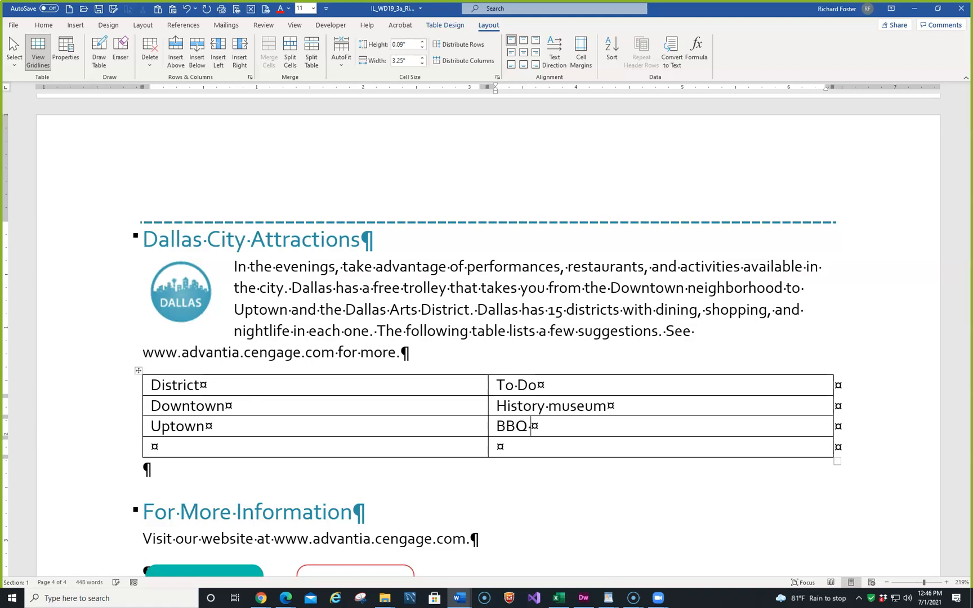
pyautogui.write('taurant')
# - Fill the table's fourth row with "Arts" and "Theater"
pyautogui.press('Tab')
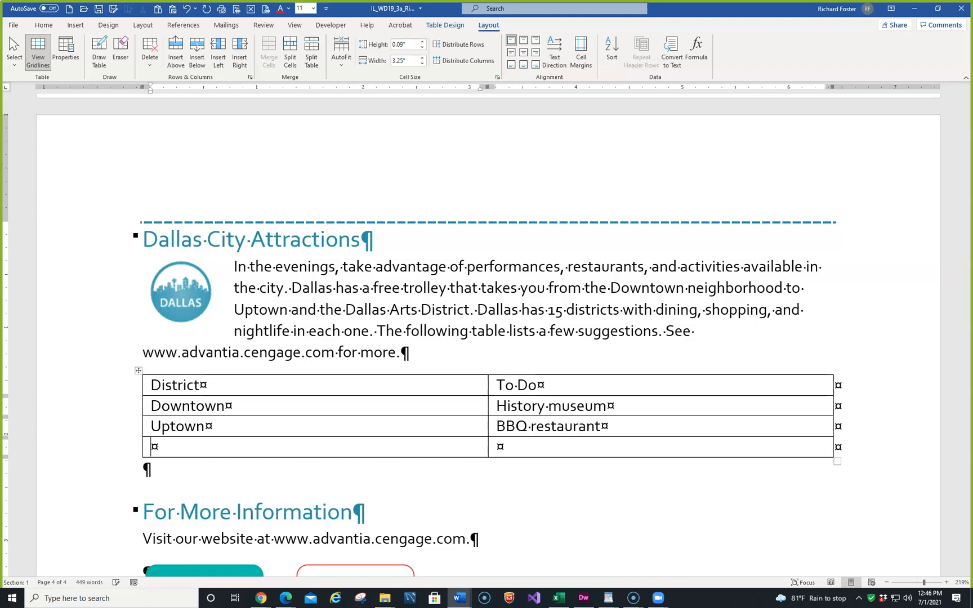
pyautogui.write('Arts')
pyautogui.press('Tab')
pyautogui.write('Th')
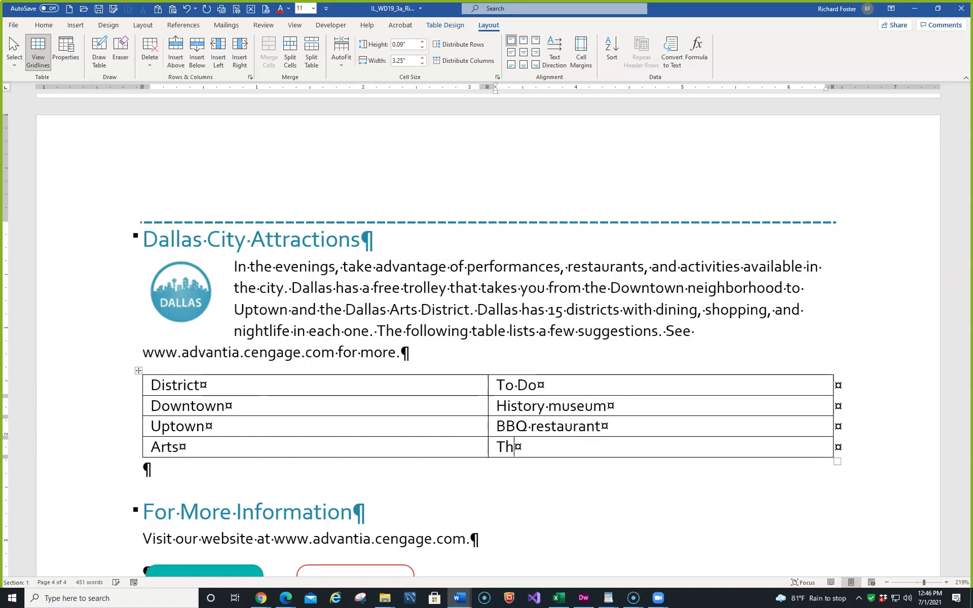
pyautogui.write('eater')
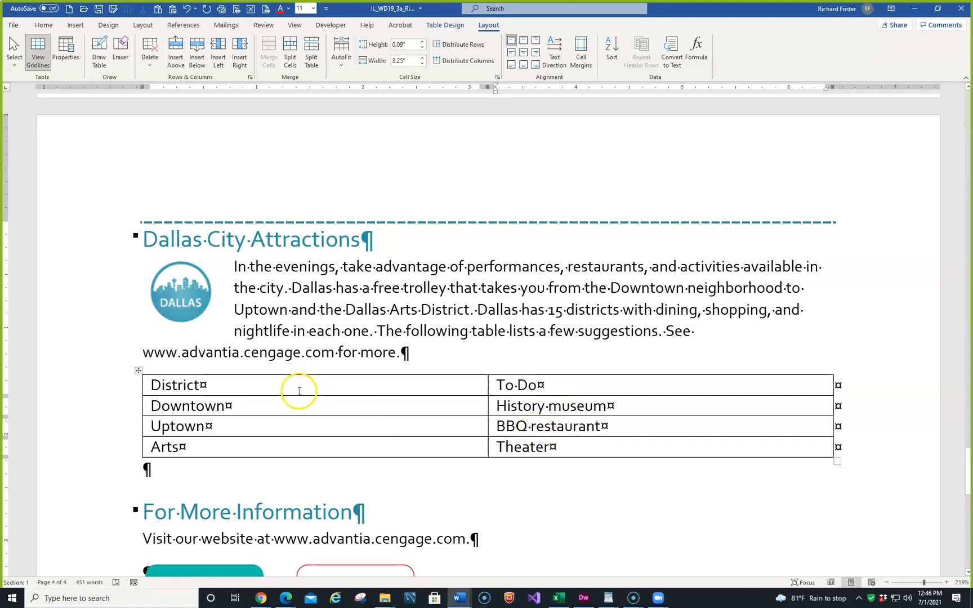
pyautogui.scroll(-4, 271, 389)
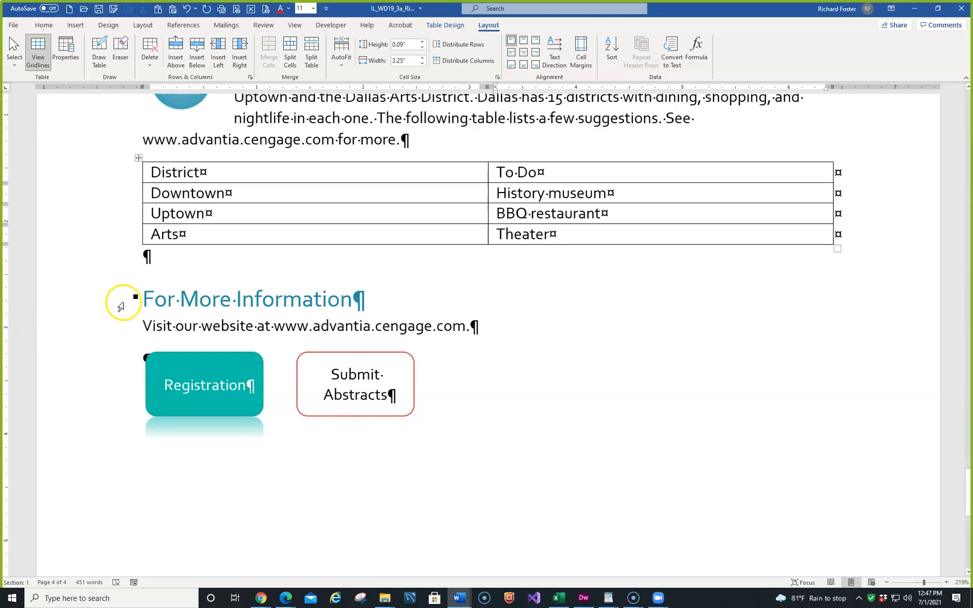
pyautogui.doubleClick(314, 379)
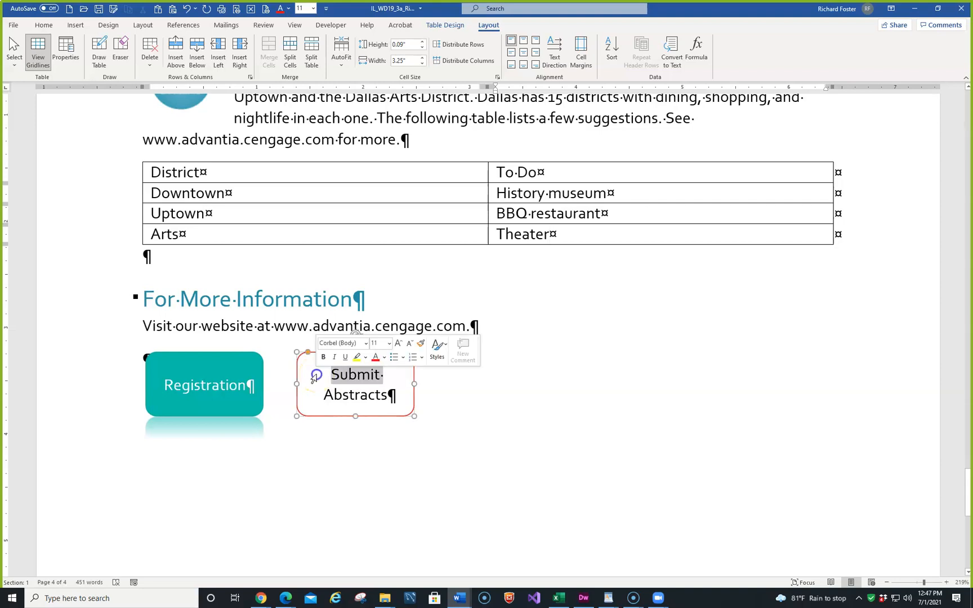
pyautogui.click(308, 354)
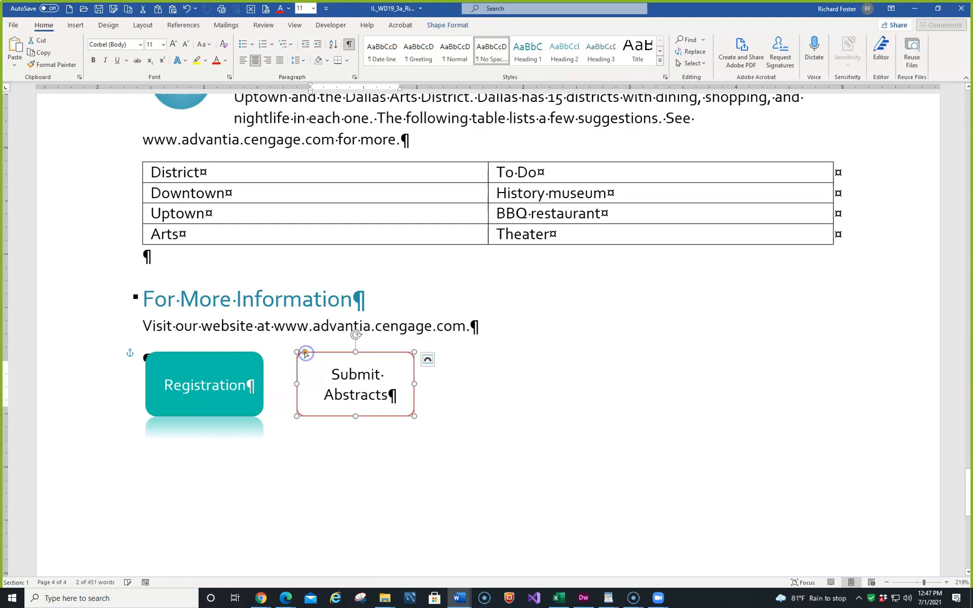
pyautogui.click(445, 25)
pyautogui.click(340, 63)
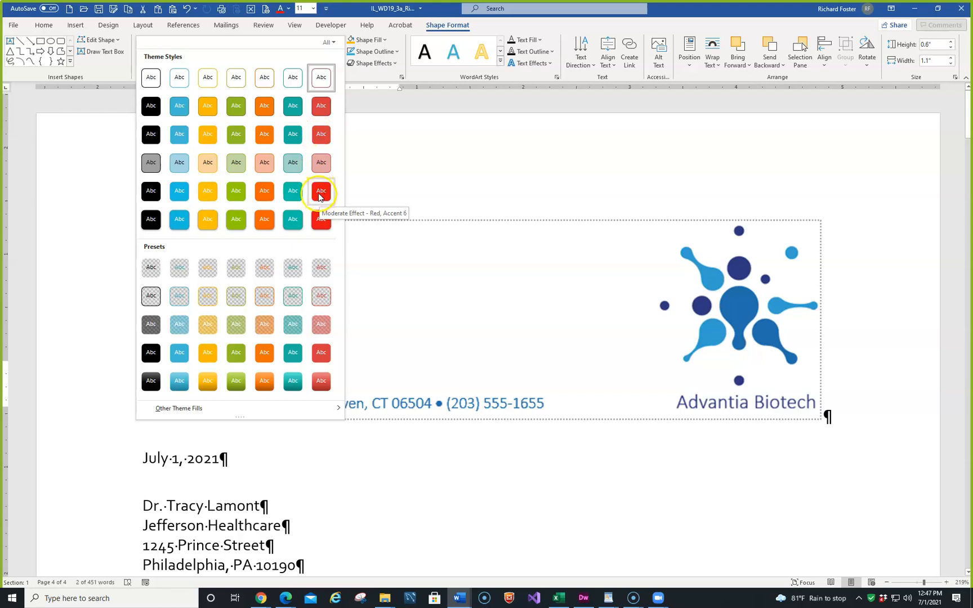
pyautogui.press('Escape')
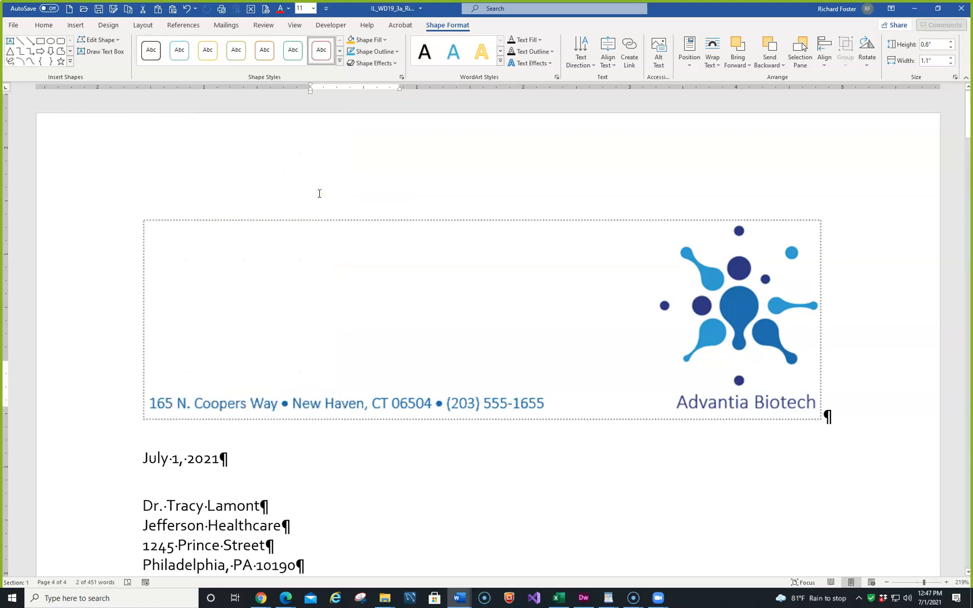
pyautogui.scroll(-20, 327, 259)
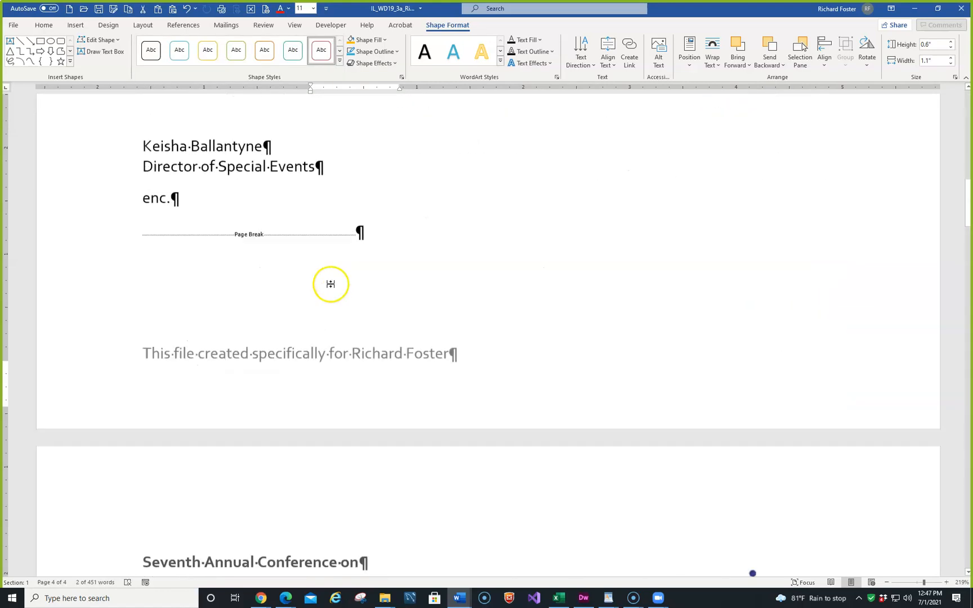
pyautogui.scroll(-10, 332, 297)
pyautogui.scroll(10, 330, 297)
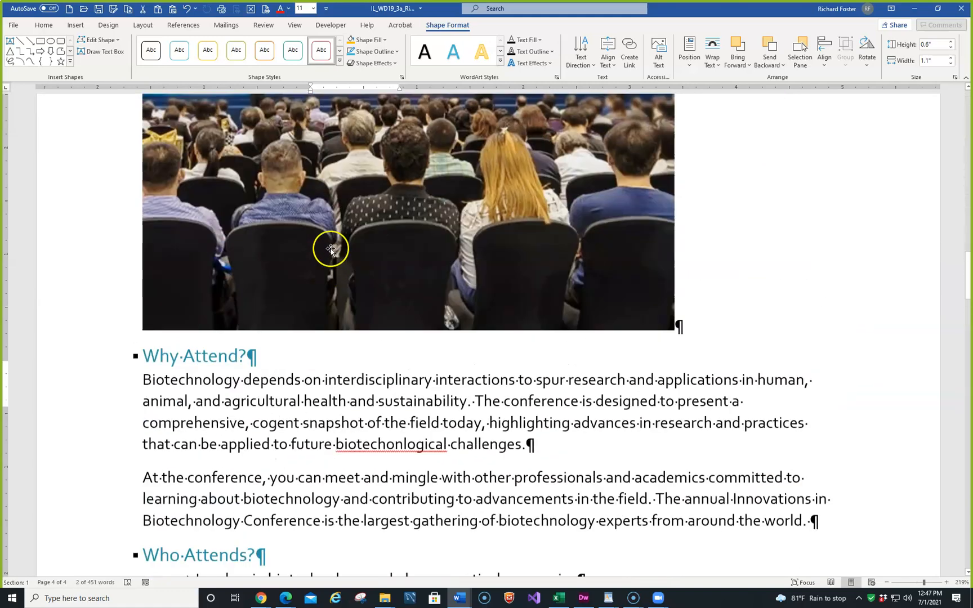
pyautogui.scroll(20, 334, 222)
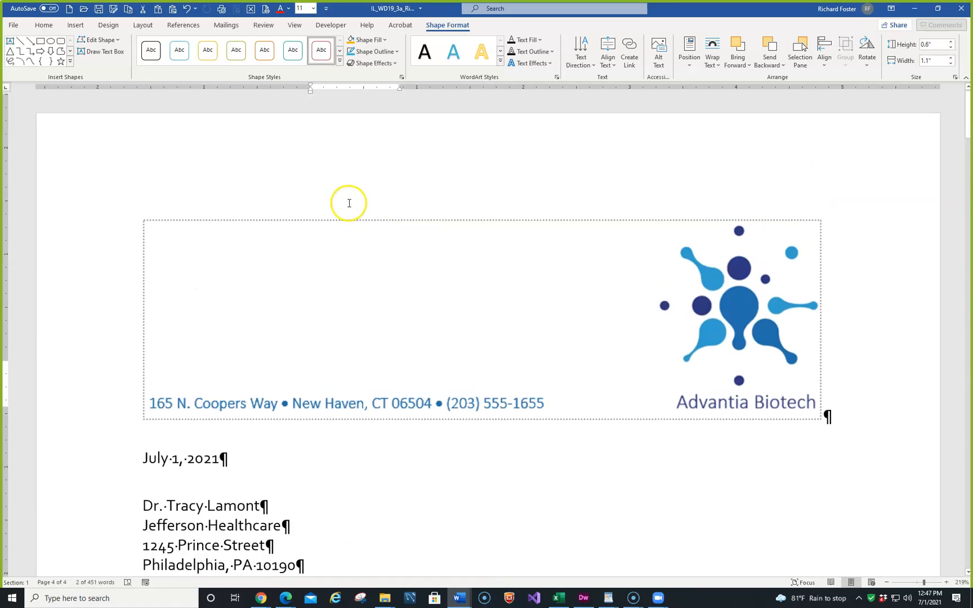
pyautogui.click(195, 9)
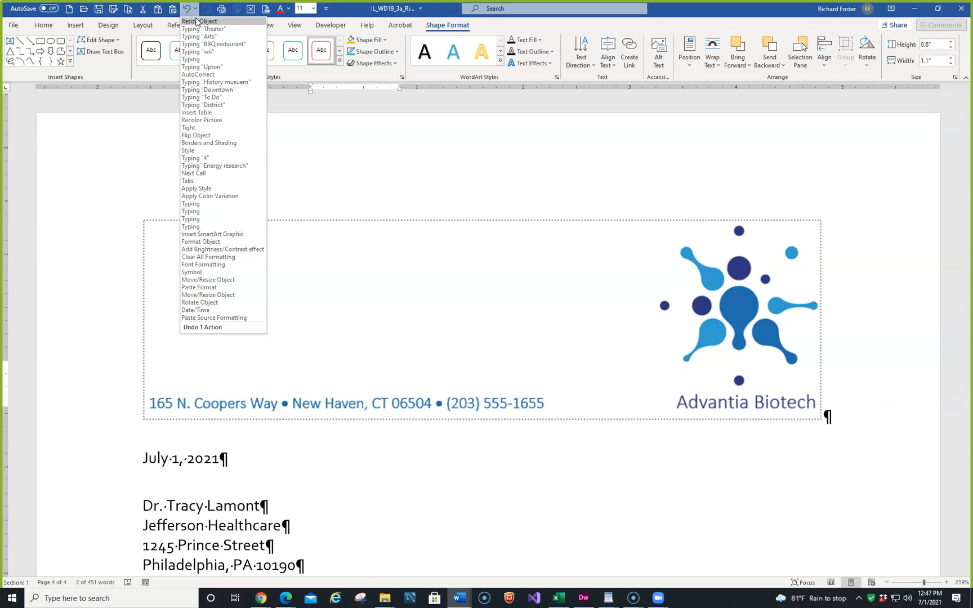
pyautogui.click(198, 20)
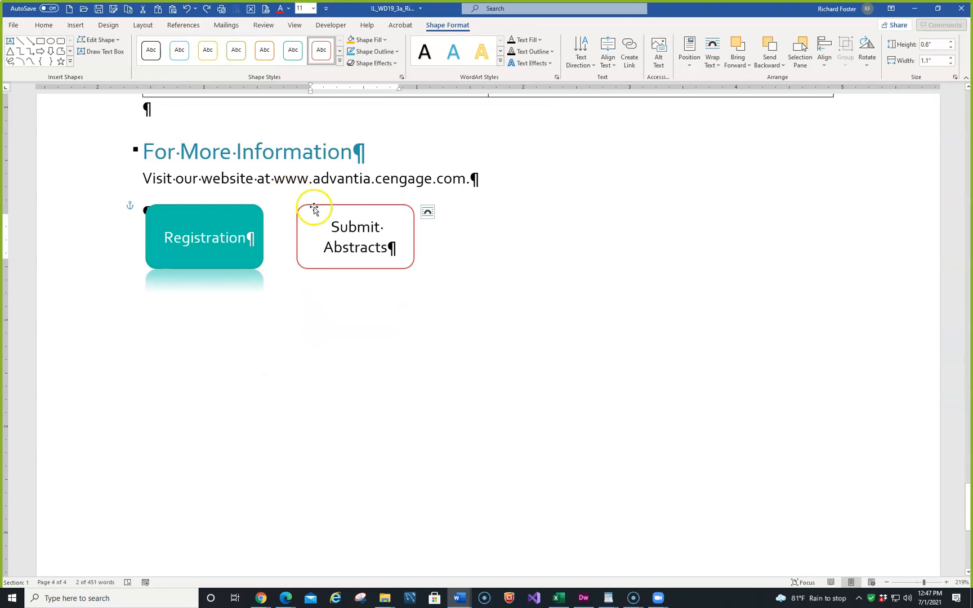
# - Apply the Moderate Effect - Red, Accent 6 shape style to the Submit Abstracts shape
pyautogui.click(326, 208)
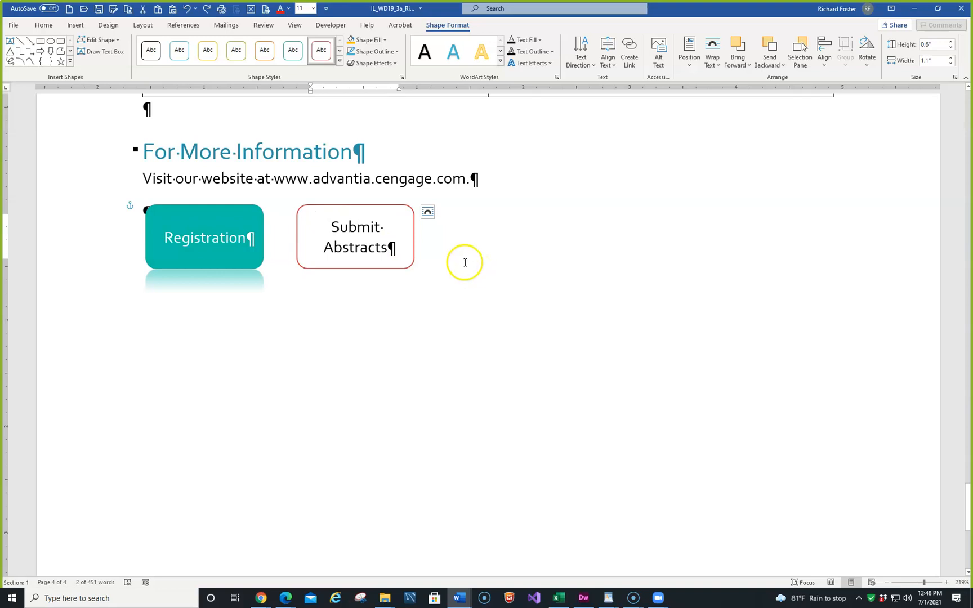
pyautogui.click(362, 204)
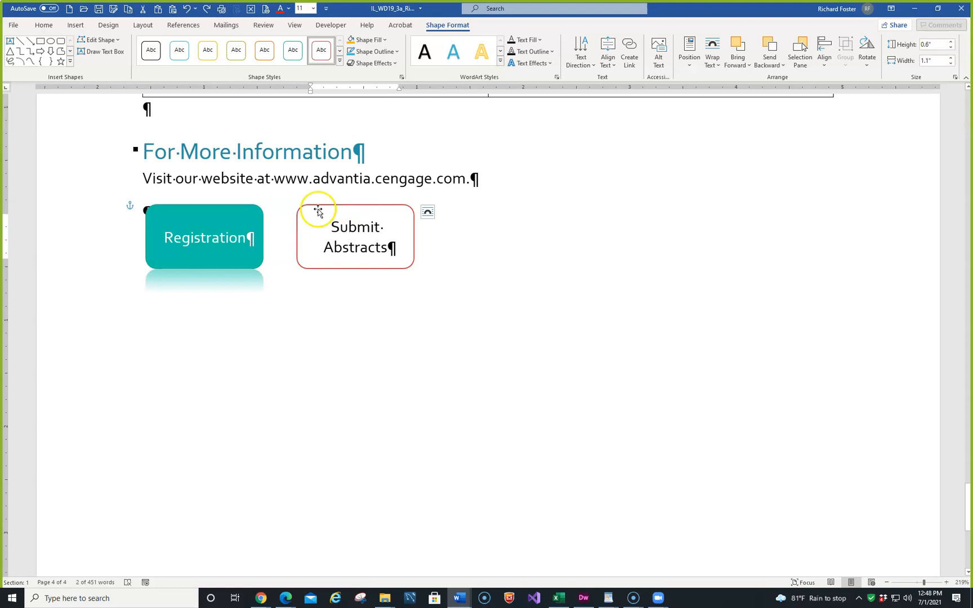
pyautogui.click(300, 228)
pyautogui.click(318, 268)
pyautogui.click(167, 206)
pyautogui.click(318, 205)
pyautogui.click(394, 242)
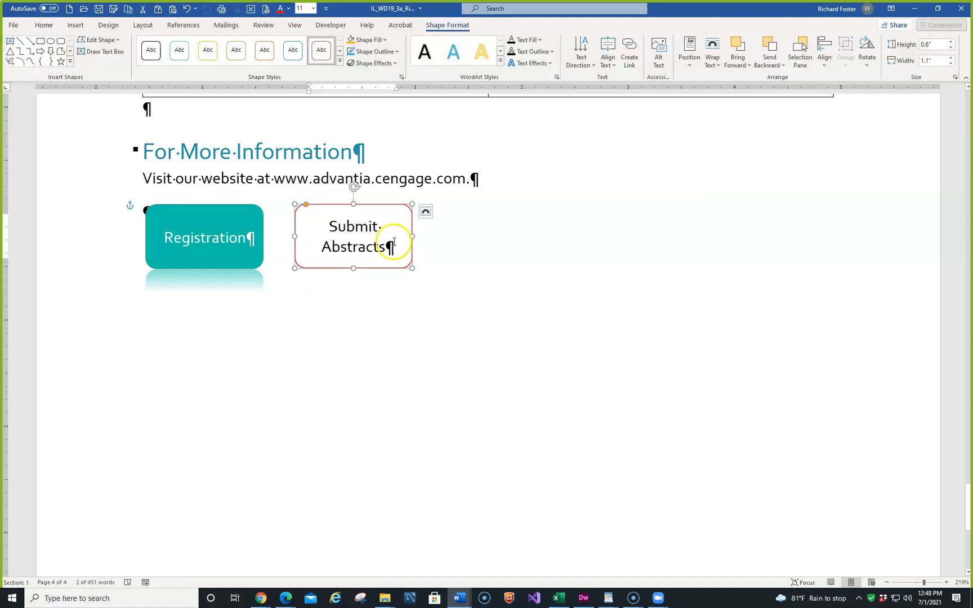
pyautogui.click(338, 62)
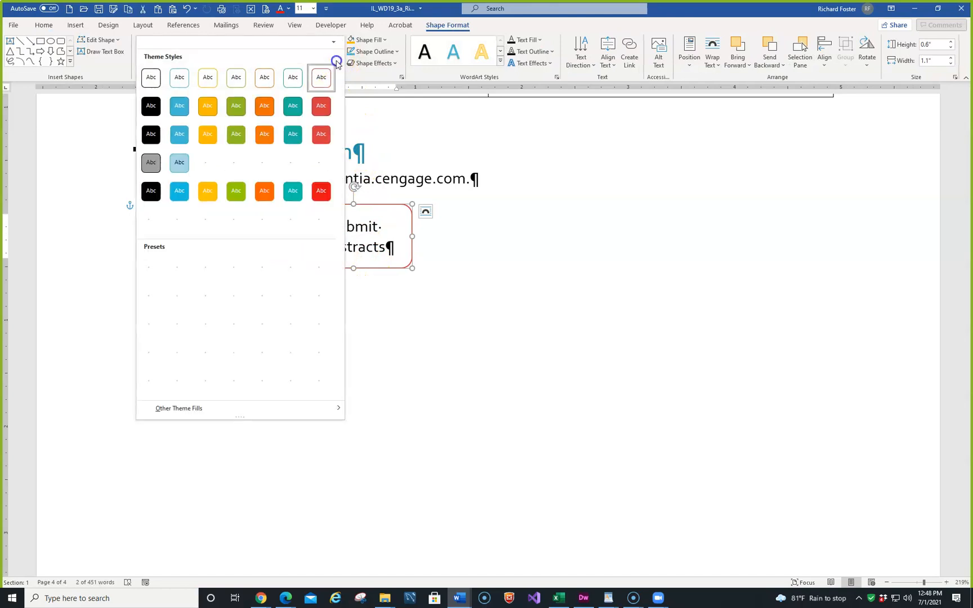
pyautogui.click(319, 191)
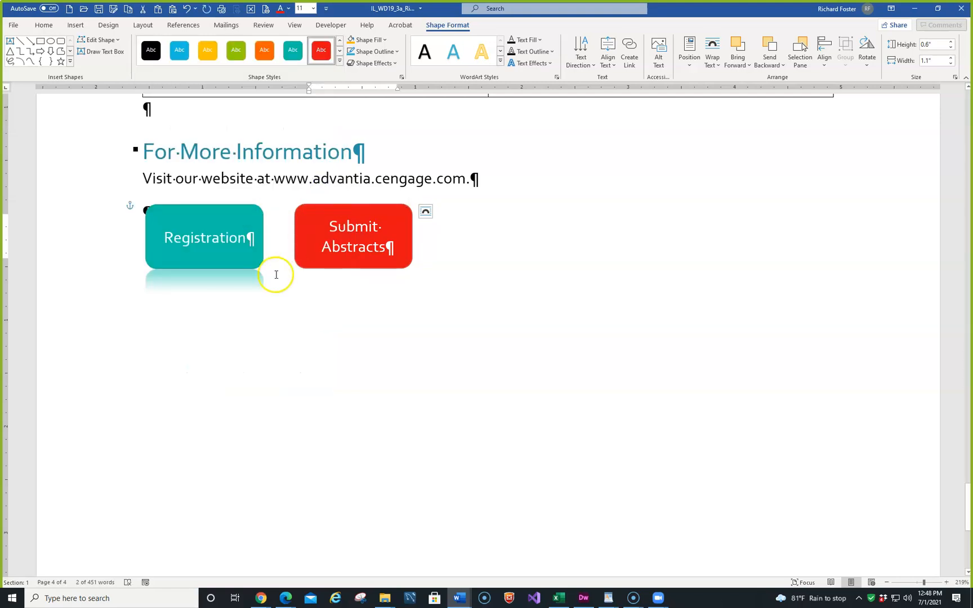
# - Add the Tight Reflection: Touching effect to the Submit Abstracts shape
pyautogui.click(338, 250)
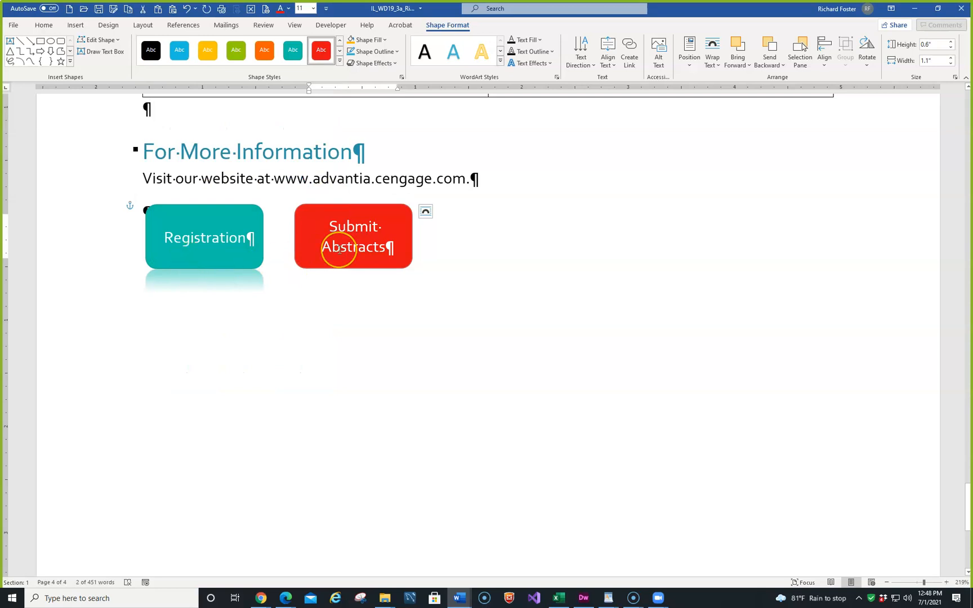
pyautogui.click(343, 251)
pyautogui.click(396, 63)
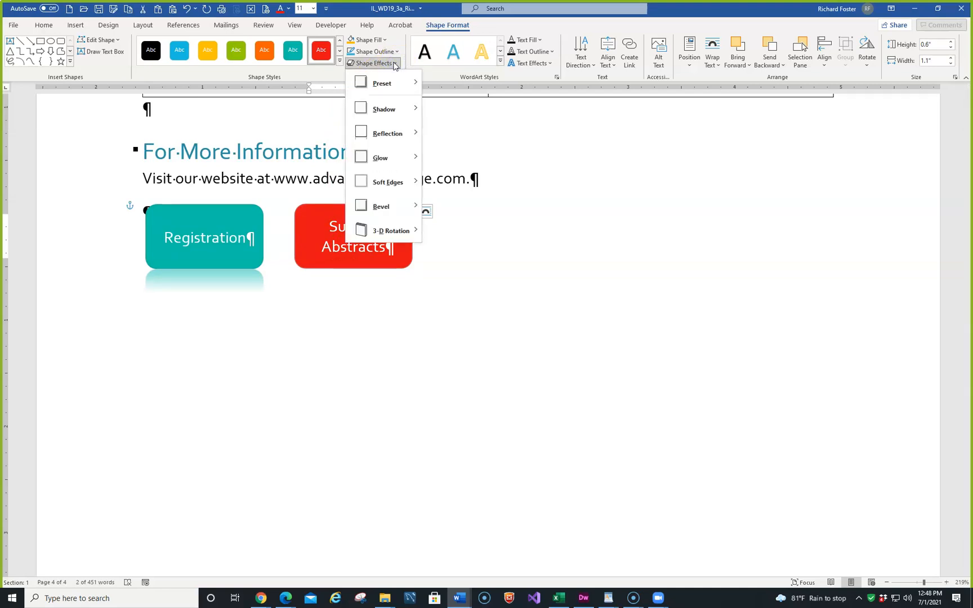
pyautogui.click(385, 139)
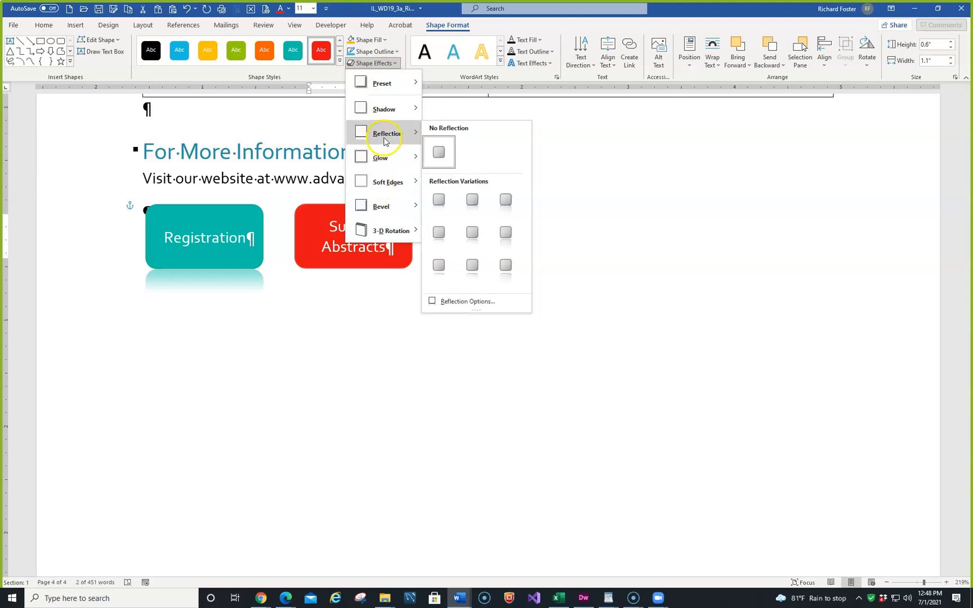
pyautogui.click(439, 200)
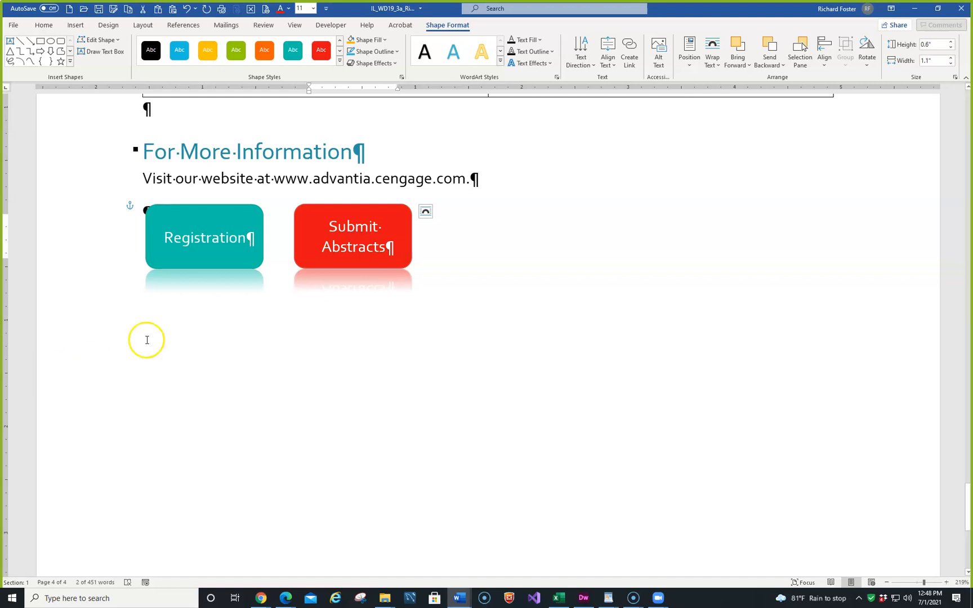
pyautogui.click(457, 228)
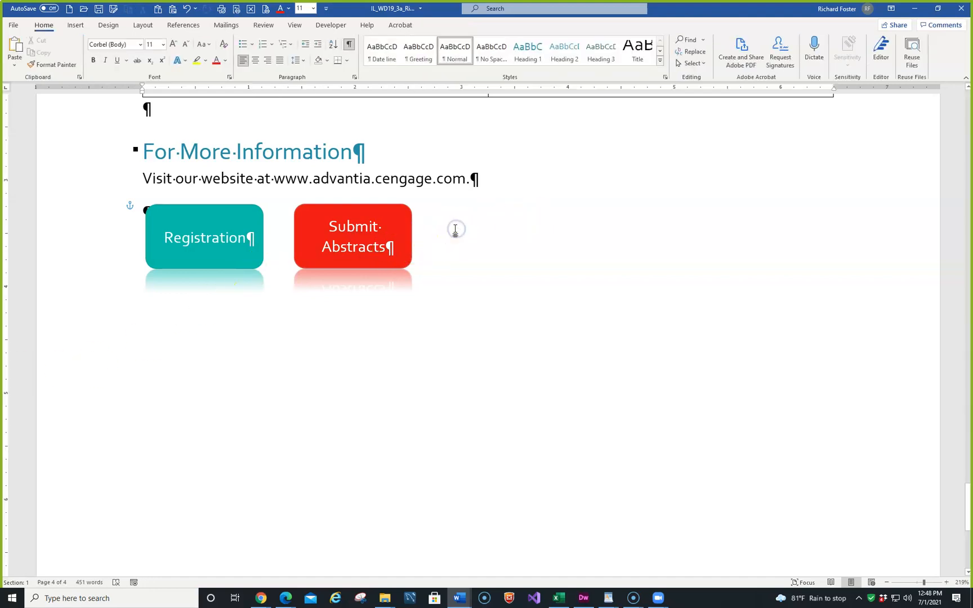
# - Draw a rounded rectangle about 0.52" high and 1.05" wide to the right of the Submit Abstracts shape
pyautogui.click(73, 24)
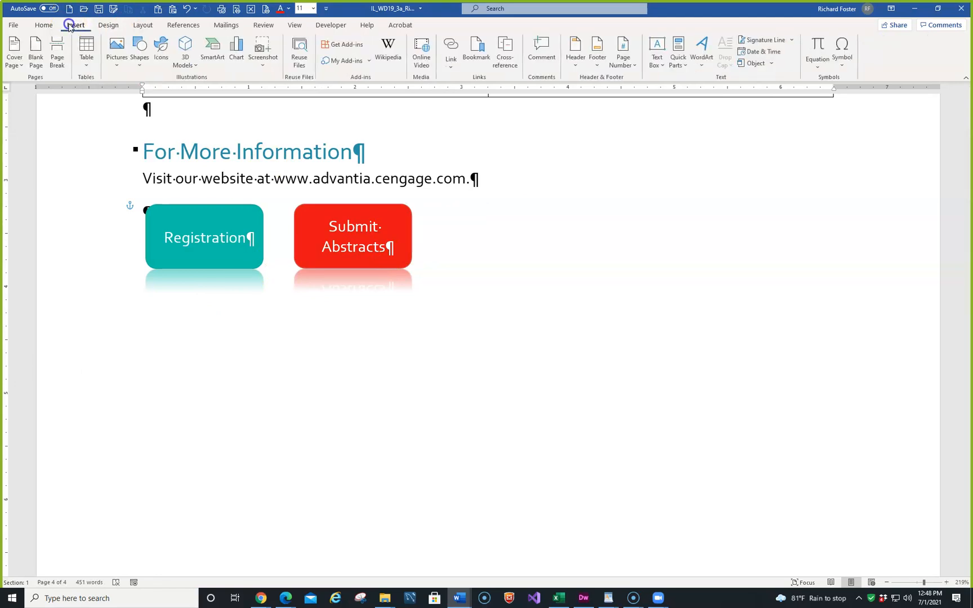
pyautogui.click(139, 48)
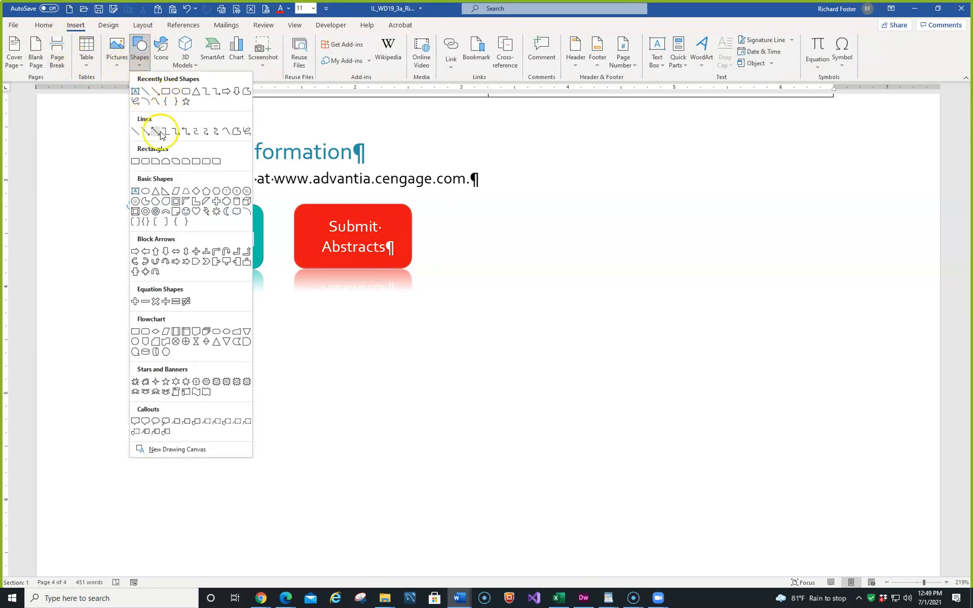
pyautogui.click(145, 161)
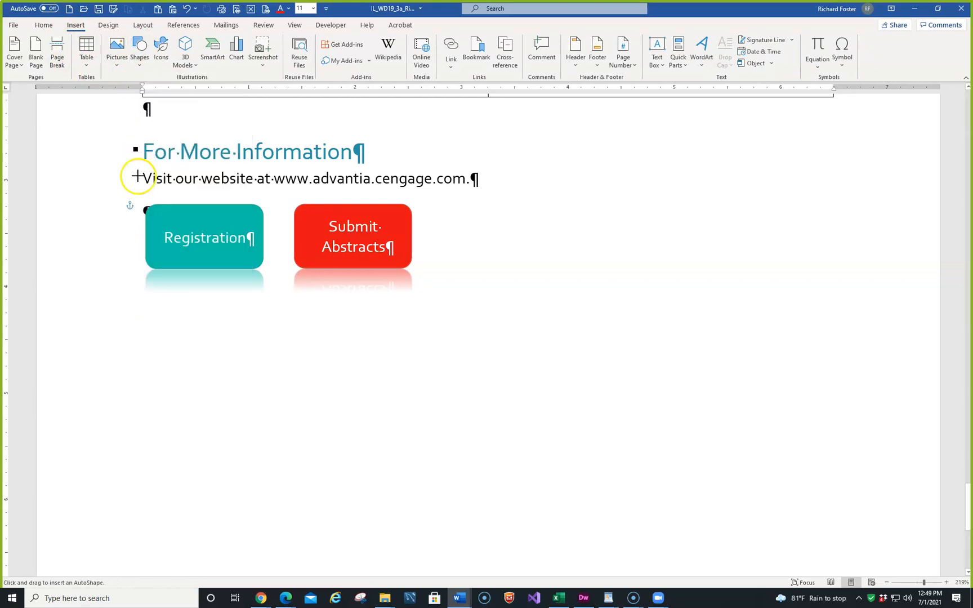
pyautogui.moveTo(442, 212); pyautogui.dragTo(554, 265)
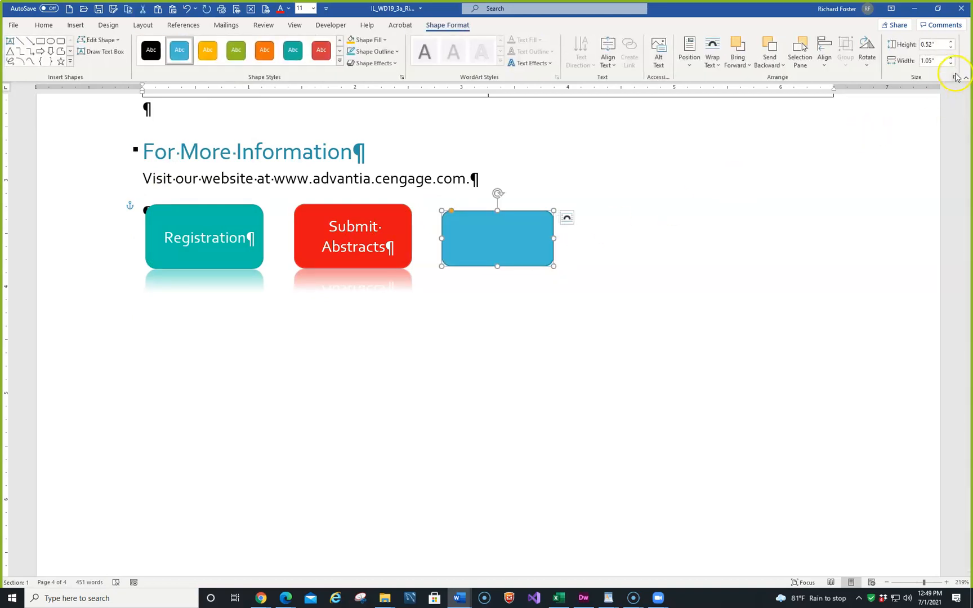
# - Set the new rounded rectangle's absolute height to 0.6" and absolute width to 1.1"
pyautogui.click(956, 77)
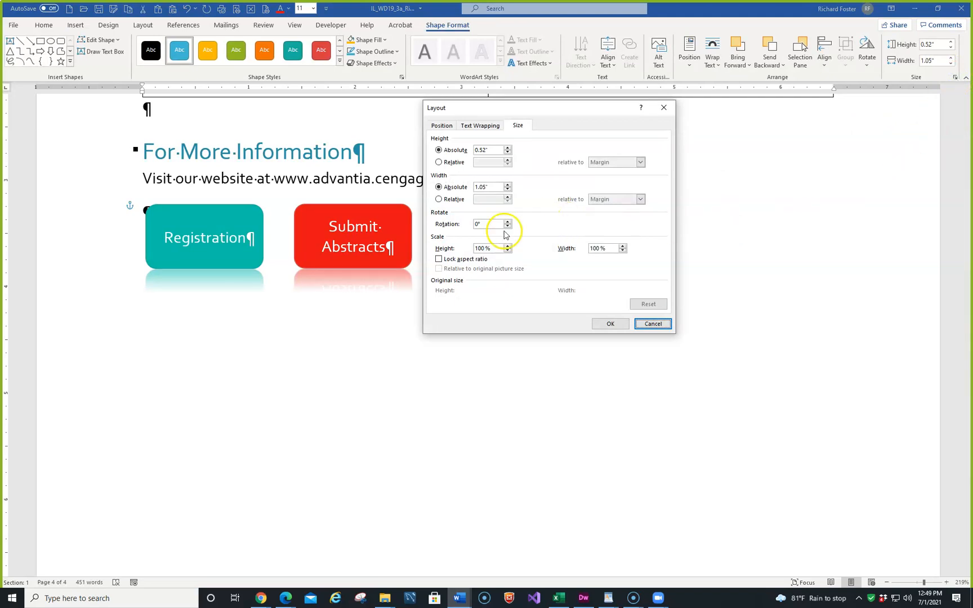
pyautogui.click(489, 149)
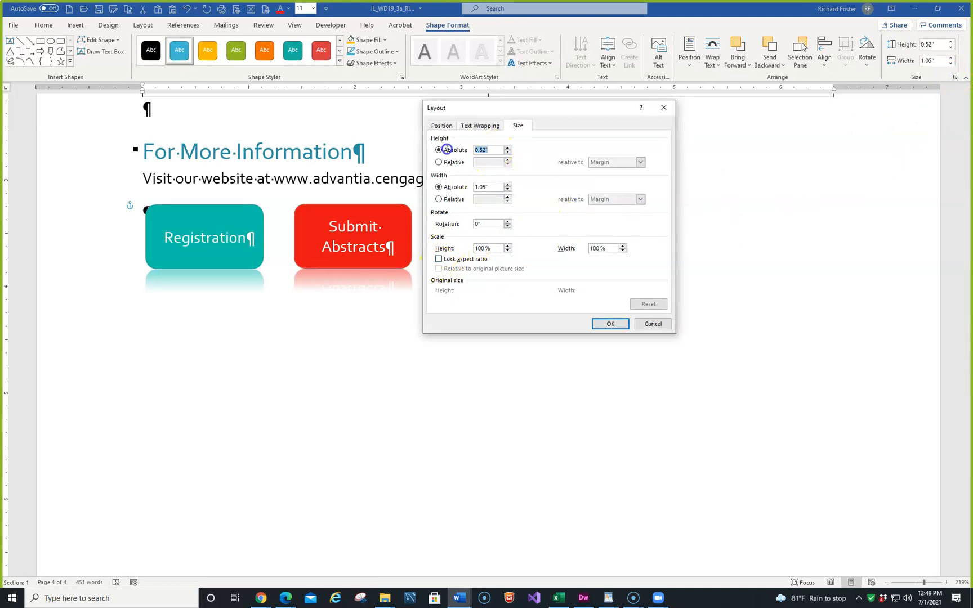
pyautogui.write('.6')
pyautogui.click(490, 190)
pyautogui.write('1.1')
pyautogui.click(610, 323)
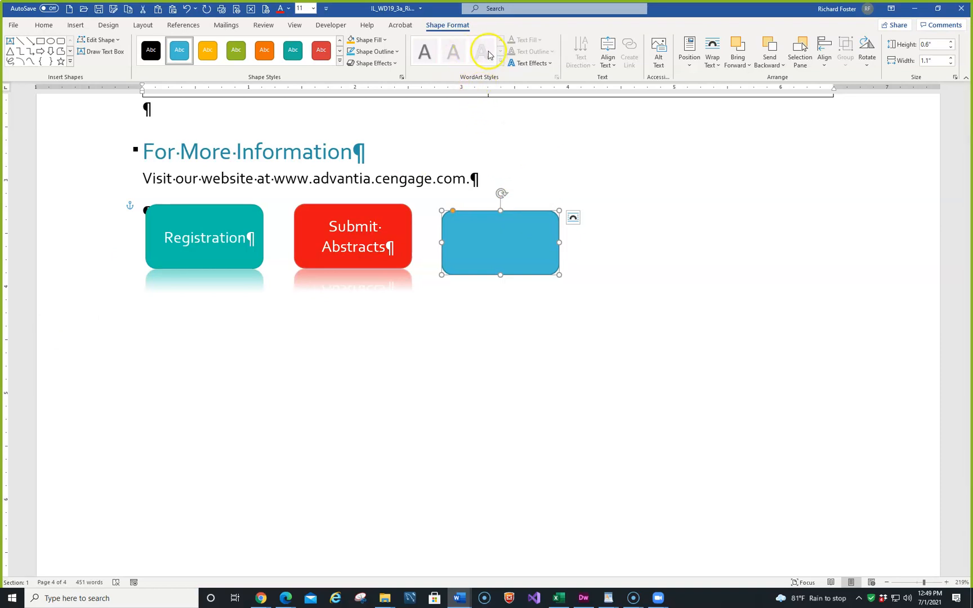
# - Position the blank rounded rectangle at absolute 2.9" to the right of the column and .03" below the paragraph
pyautogui.click(690, 67)
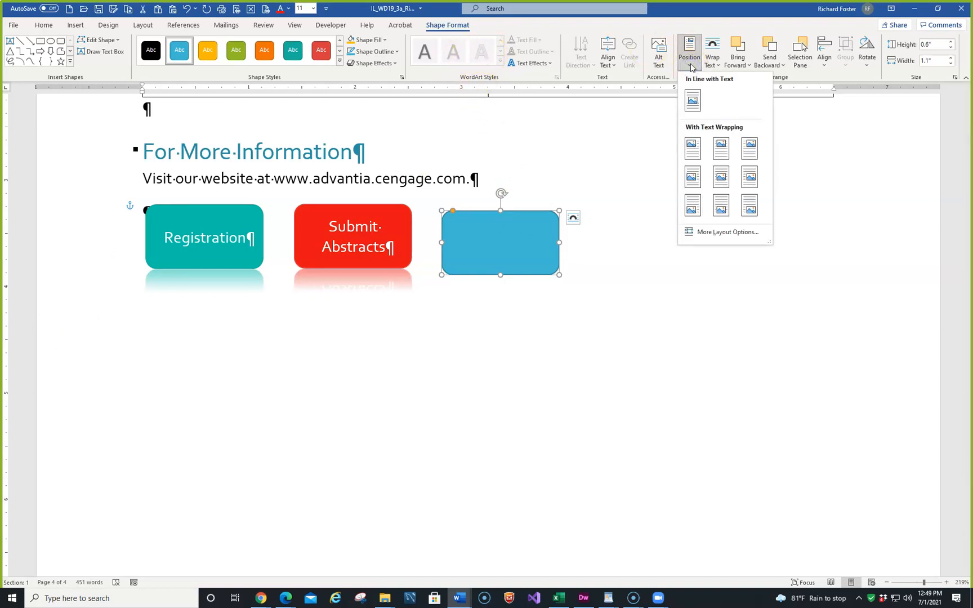
pyautogui.click(719, 234)
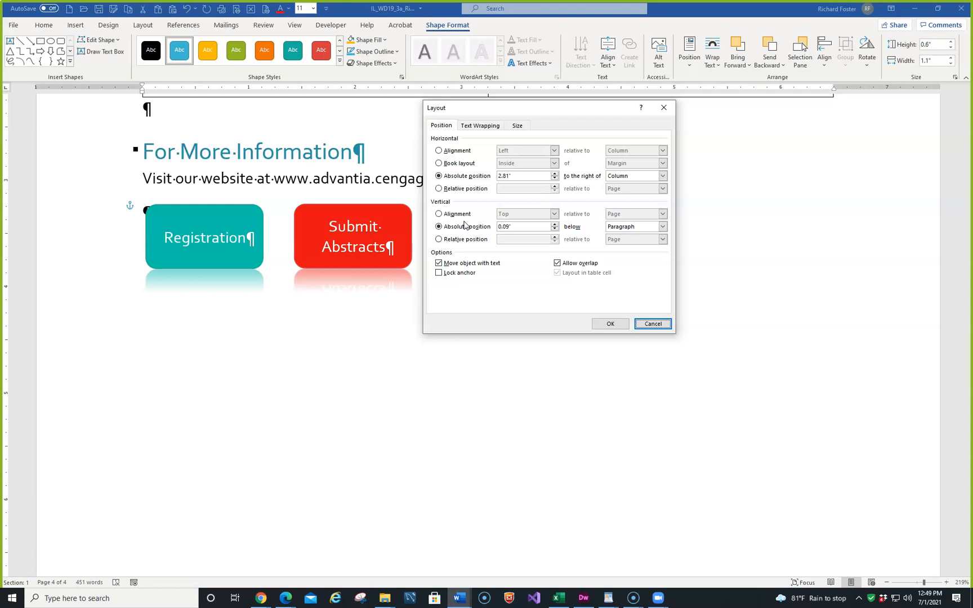
pyautogui.moveTo(525, 176); pyautogui.dragTo(439, 176)
pyautogui.write('2.9')
pyautogui.click(531, 227)
pyautogui.moveTo(529, 227); pyautogui.dragTo(443, 227)
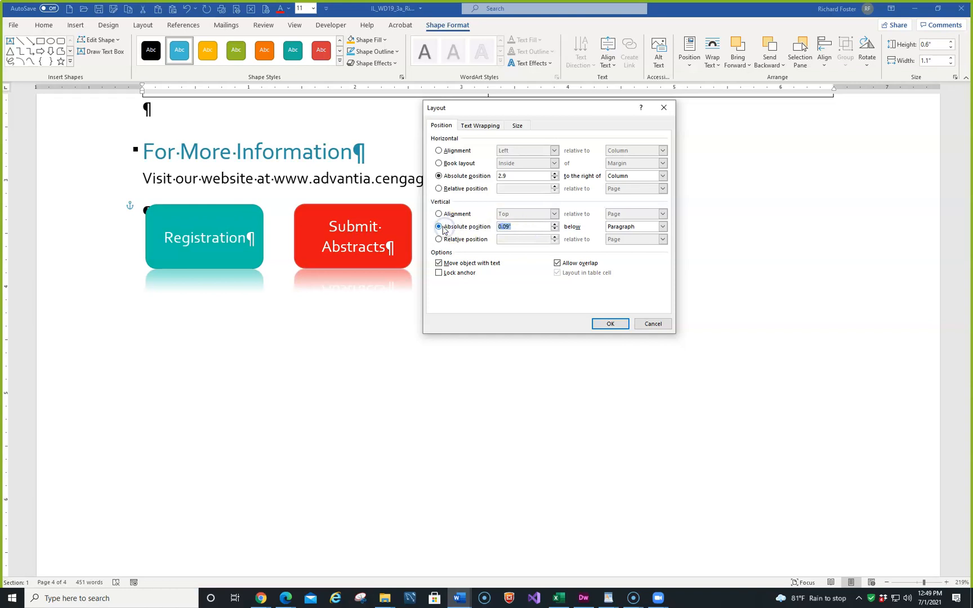
pyautogui.write('.03')
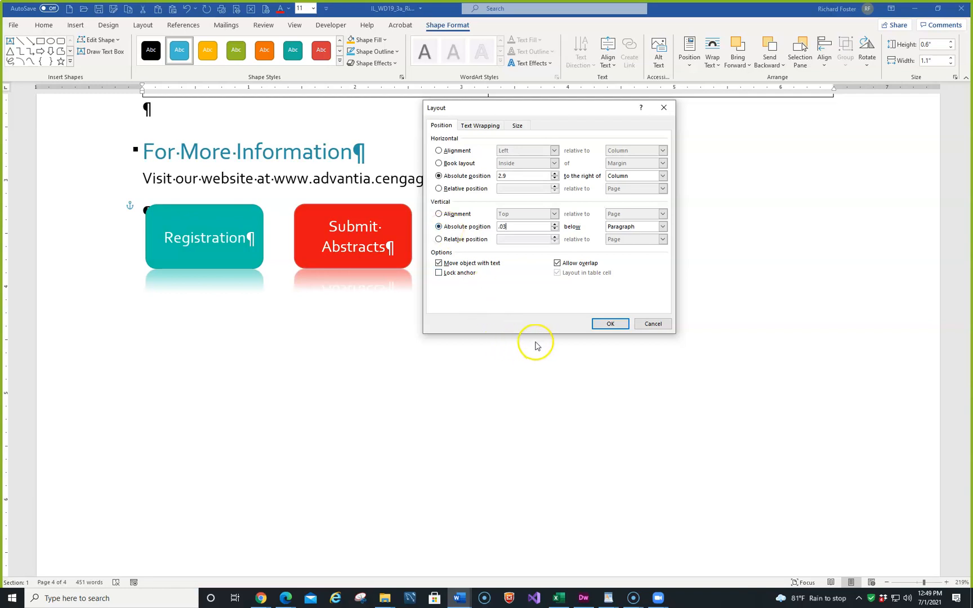
pyautogui.click(603, 325)
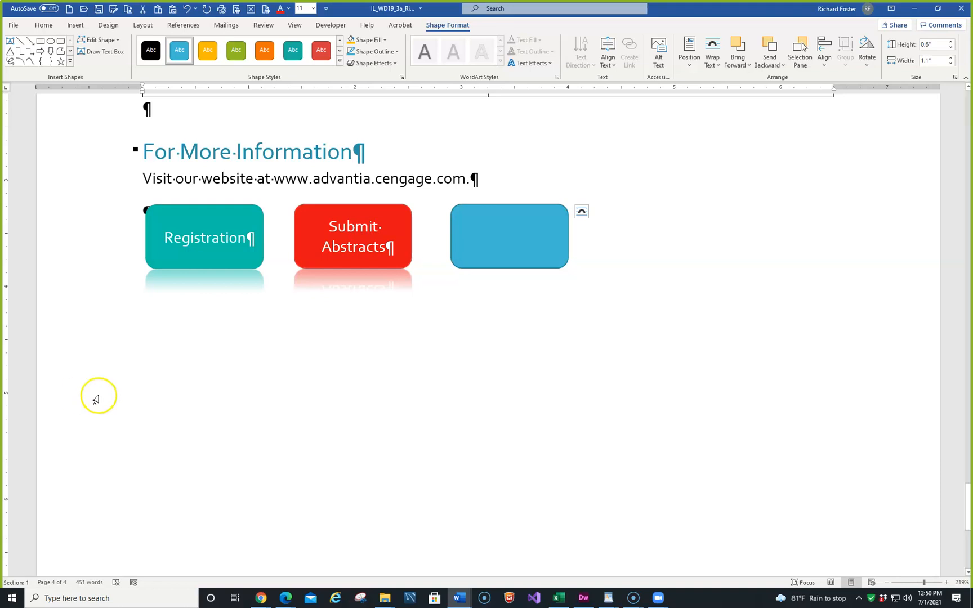
# - Copy the Registration shape's formatting onto the blank rounded rectangle with Format Painter
pyautogui.click(211, 208)
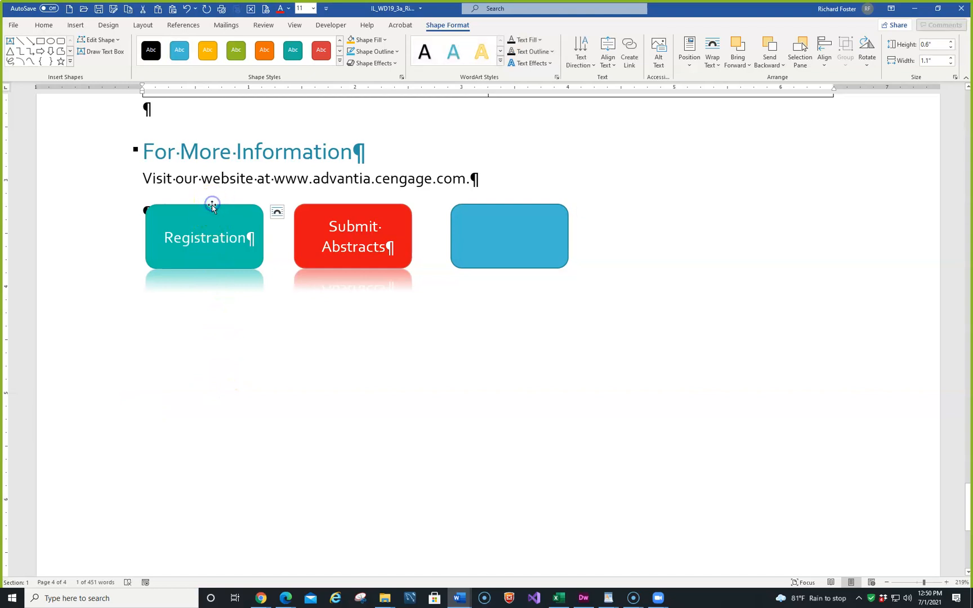
pyautogui.click(200, 263)
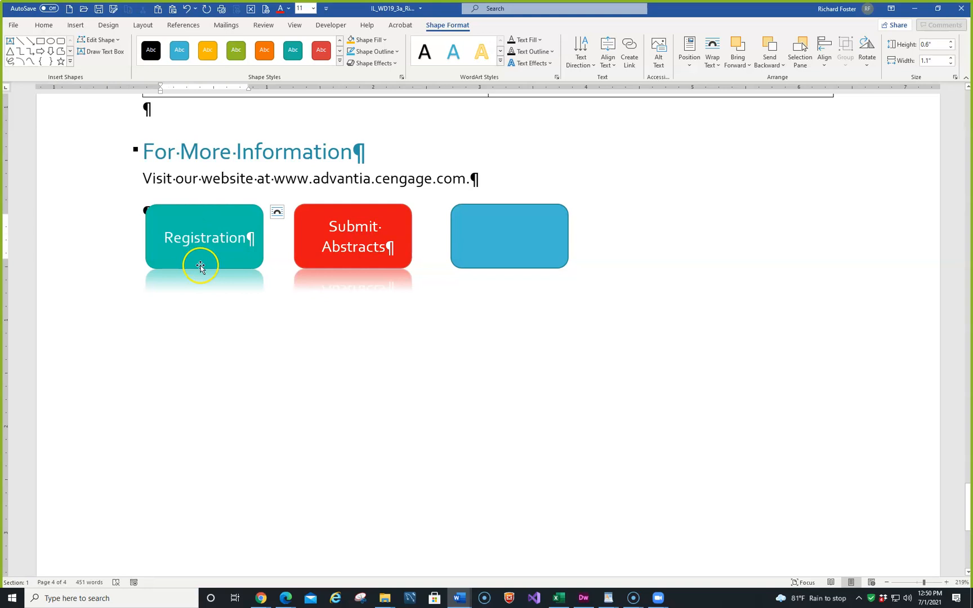
pyautogui.click(197, 270)
pyautogui.click(180, 183)
pyautogui.click(175, 207)
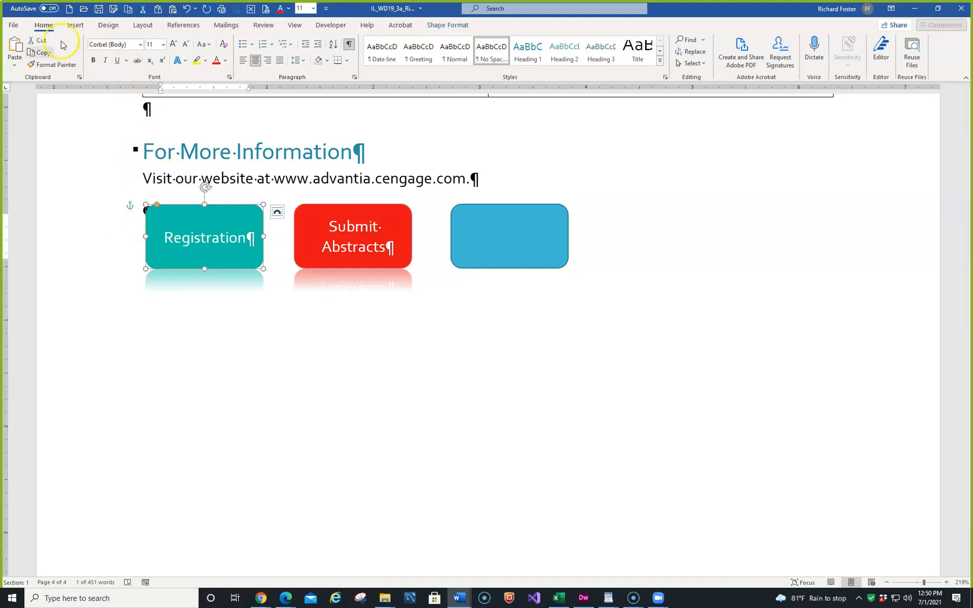
pyautogui.click(53, 65)
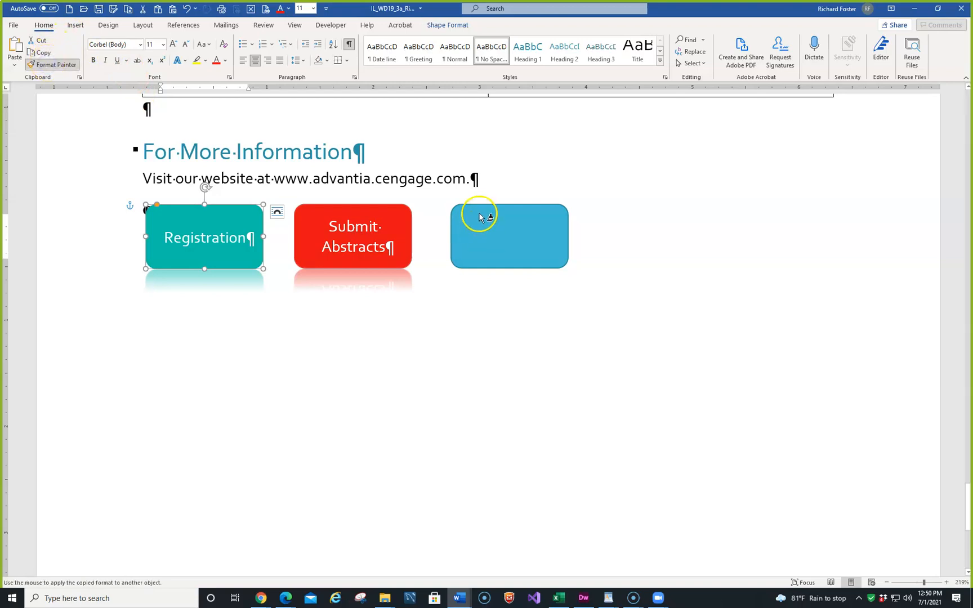
pyautogui.click(479, 209)
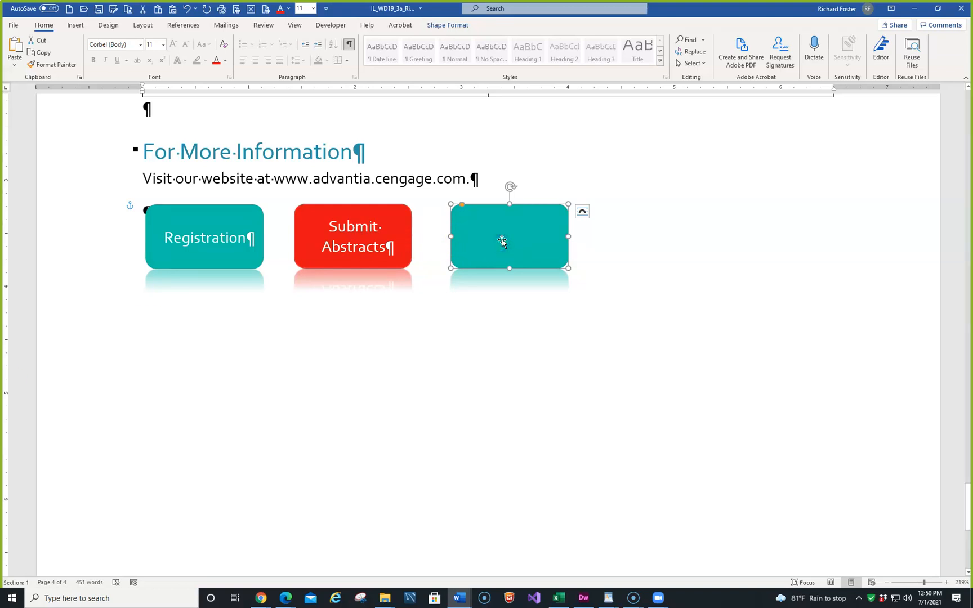
# - Add the text "Brochure" to the third rounded rectangle and deselect the shape
pyautogui.write('Brochure')
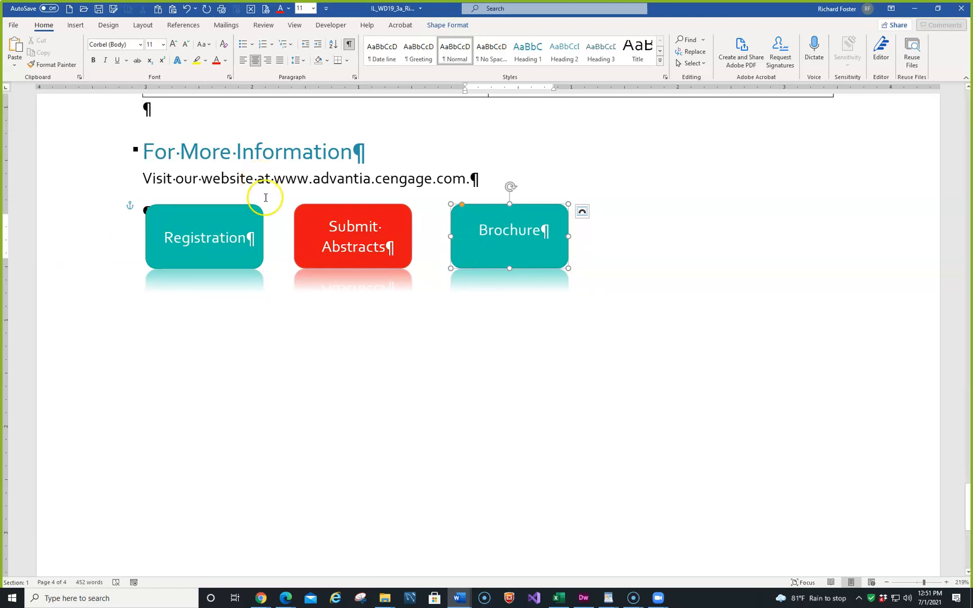
pyautogui.click(389, 319)
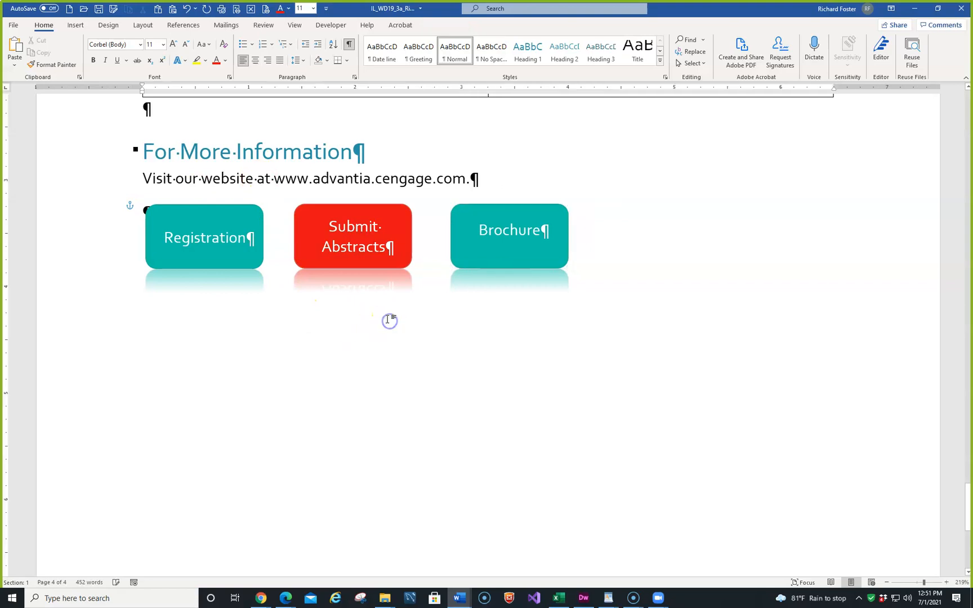
# - Check the document's spelling, ignoring all occurrences of "Advantia" and correcting "biotechonlogical" to "biotechnological"
pyautogui.press('F7')
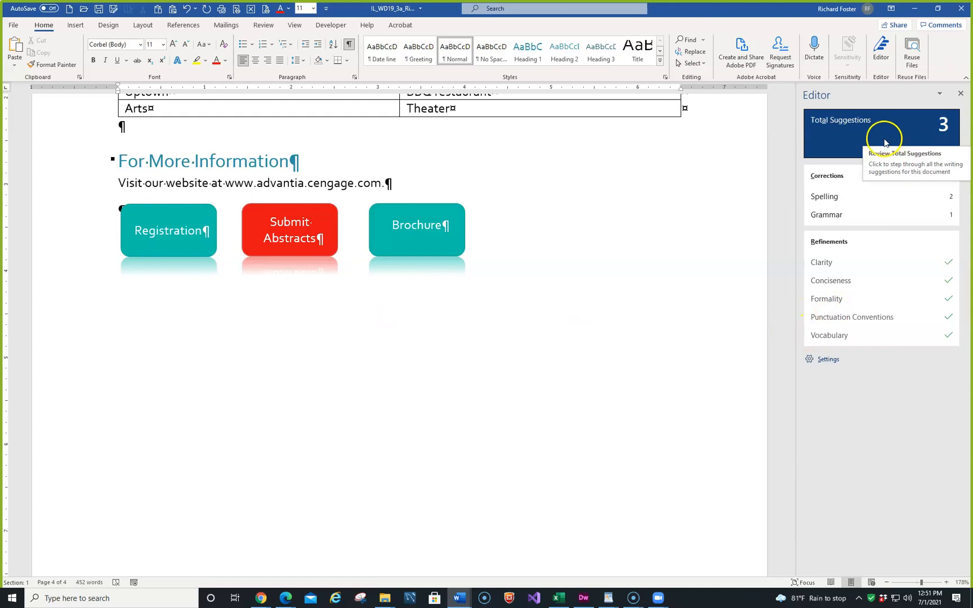
pyautogui.click(857, 196)
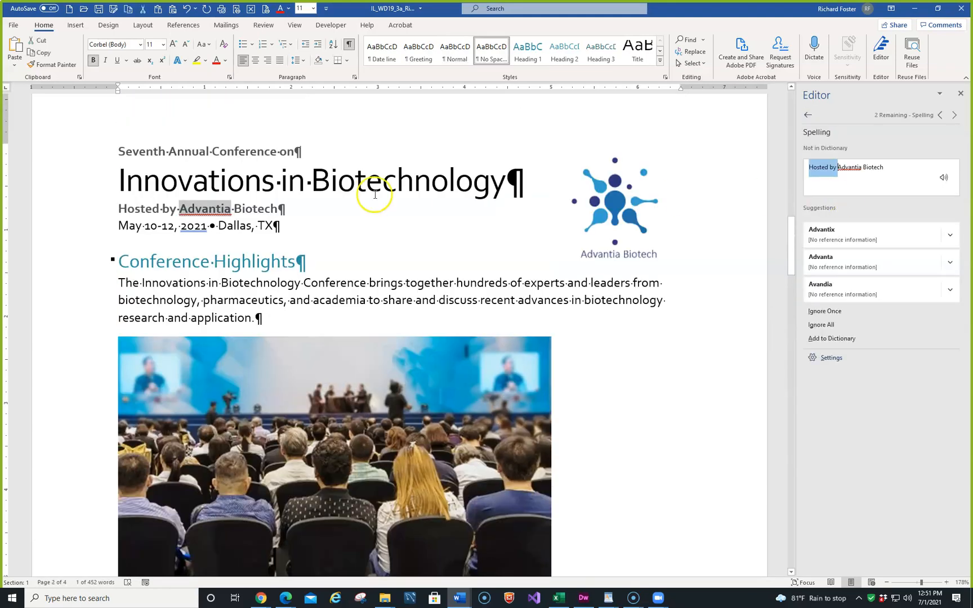
pyautogui.click(829, 325)
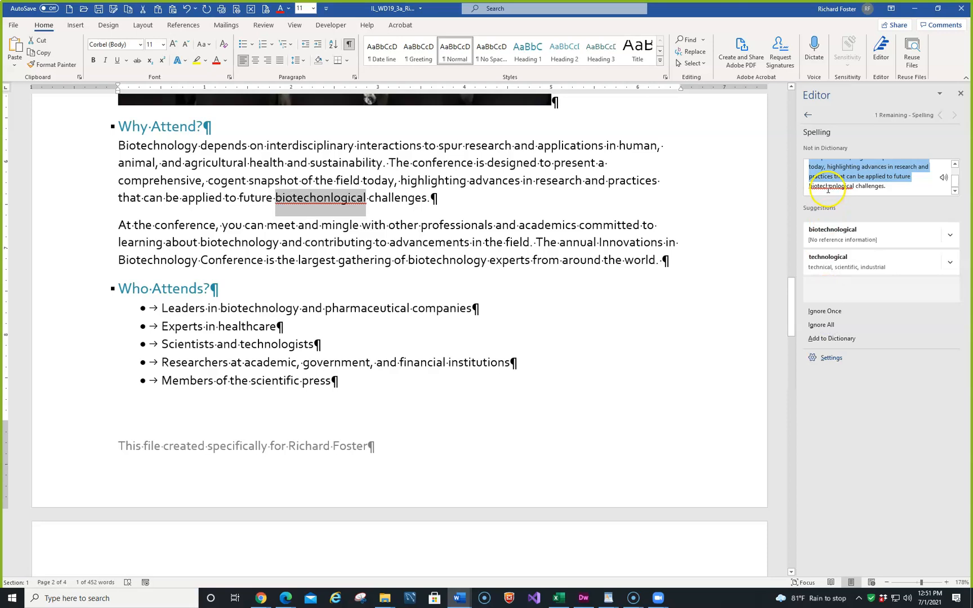
pyautogui.click(817, 234)
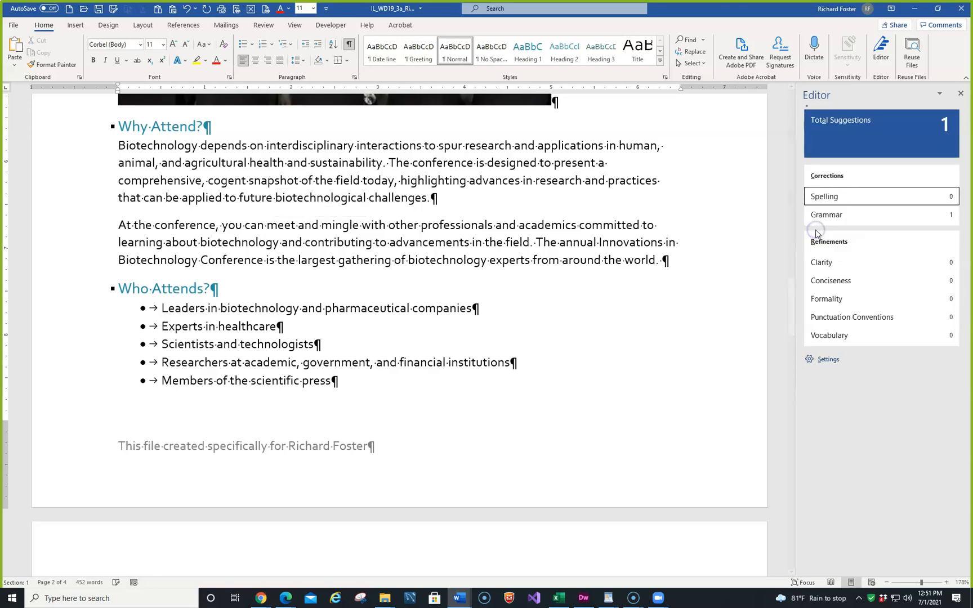
# - Review the grammar suggestion, ignore the punctuation issue at "2021" once, and finish the Editor check
pyautogui.click(851, 216)
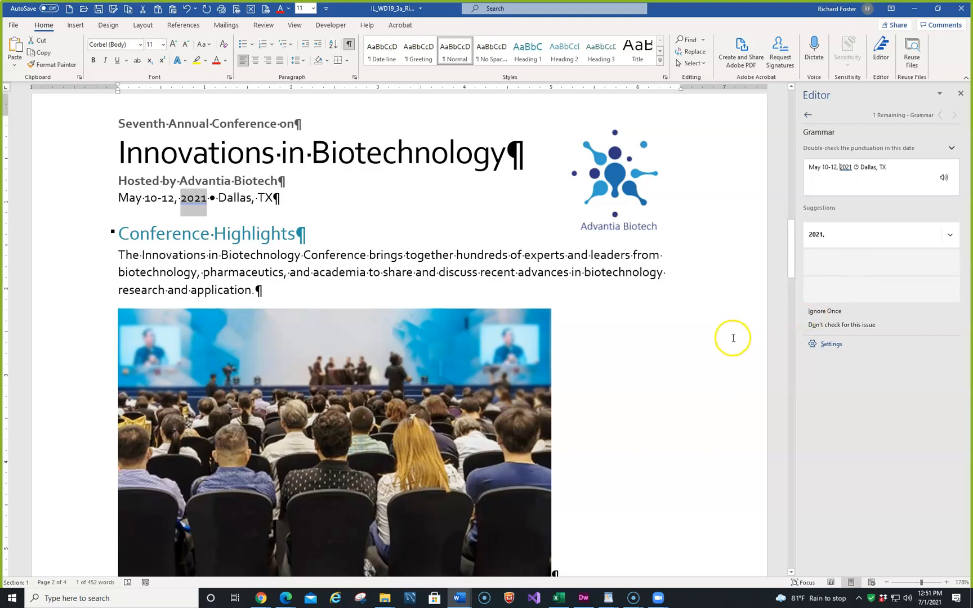
pyautogui.click(880, 312)
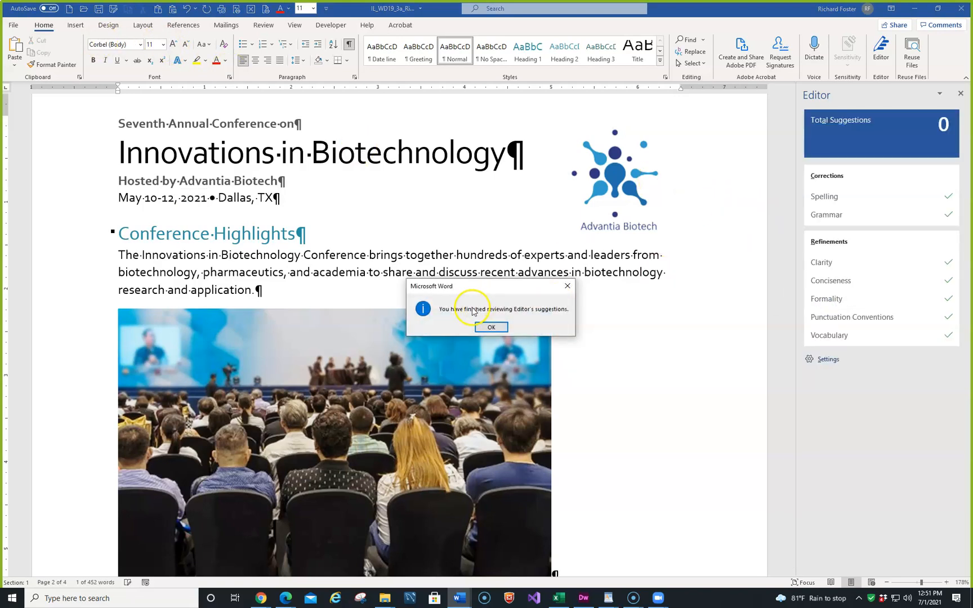
pyautogui.click(490, 326)
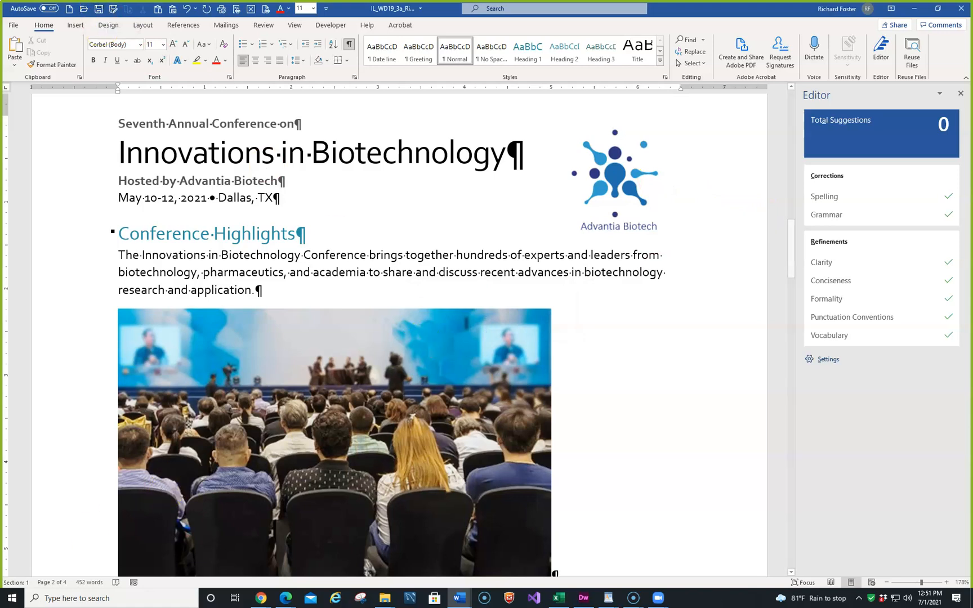
pyautogui.moveTo(633, 595)
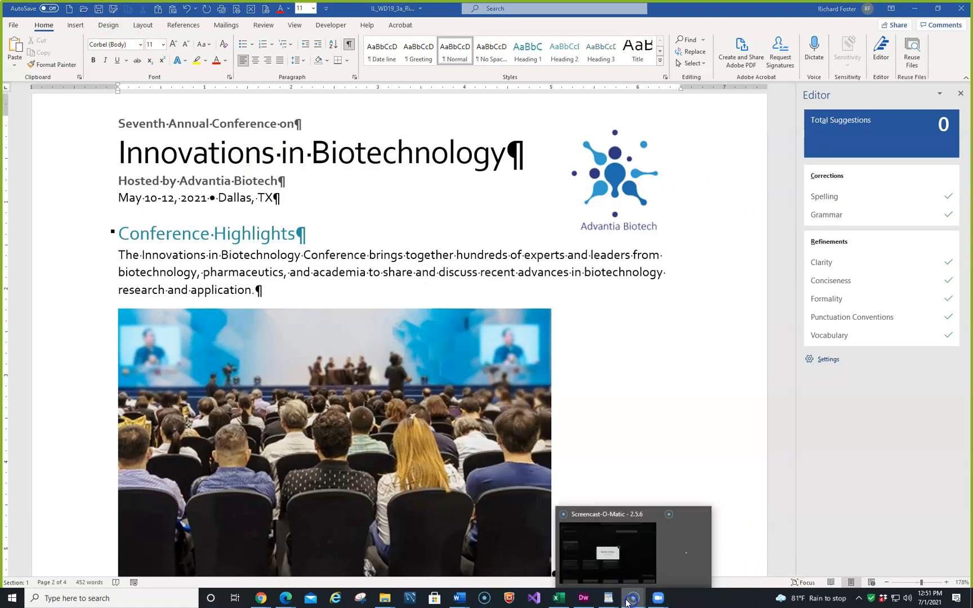